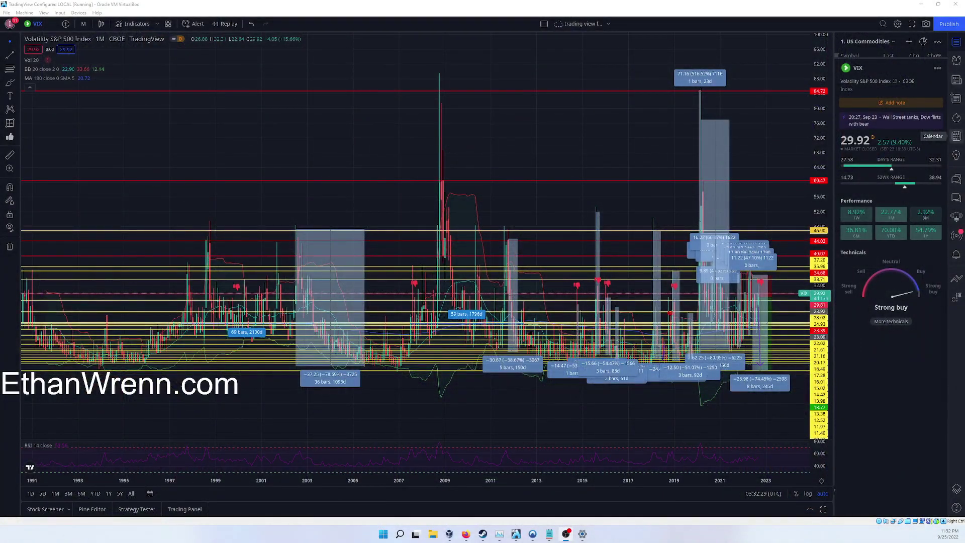
Step: Examine the VIX monthly chart's volatility spikes and marked declines from the early 1990s through 2022
drag(510, 198, 504, 195)
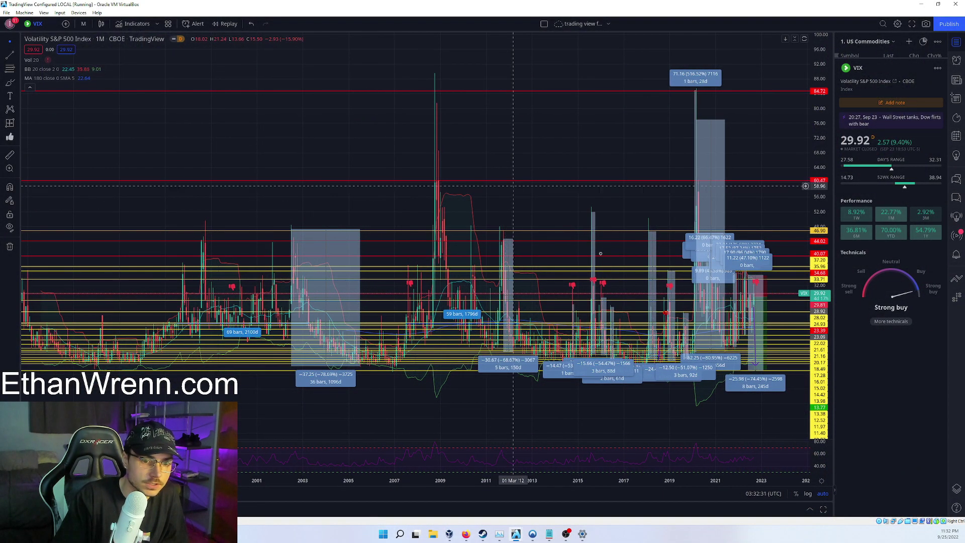
drag(821, 225, 819, 181)
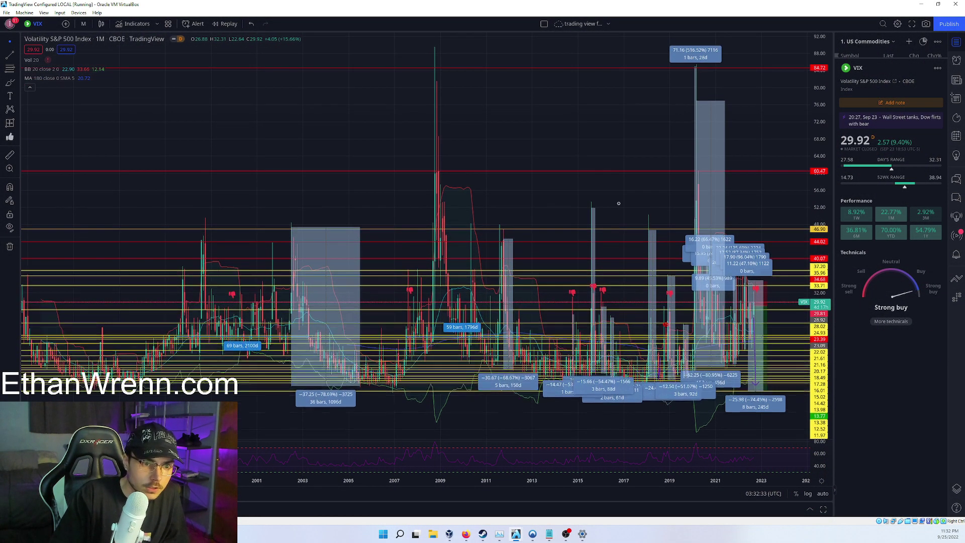
drag(550, 210, 551, 206)
scroll(550, 206, down, 5)
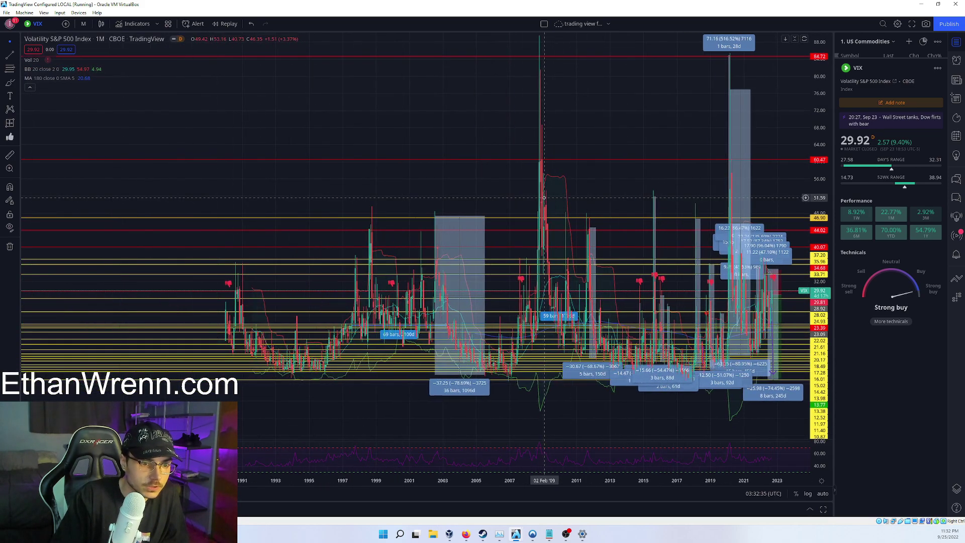
scroll(544, 197, up, 5)
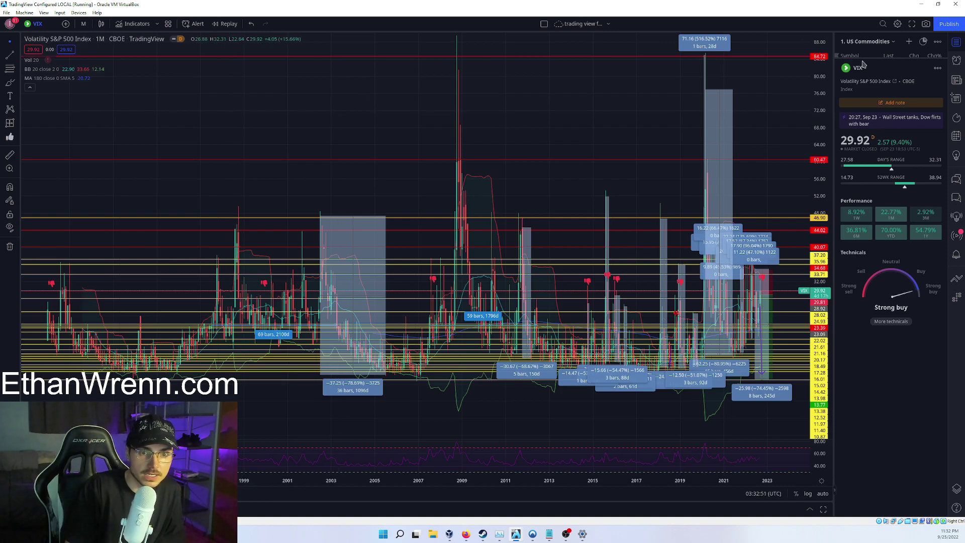
drag(865, 58, 866, 50)
scroll(679, 130, up, 3)
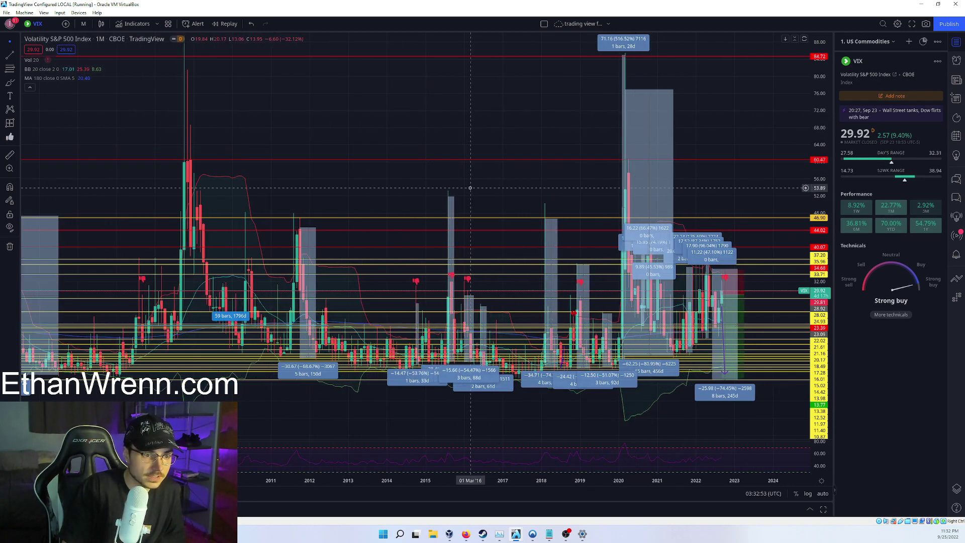
scroll(453, 189, down, 5)
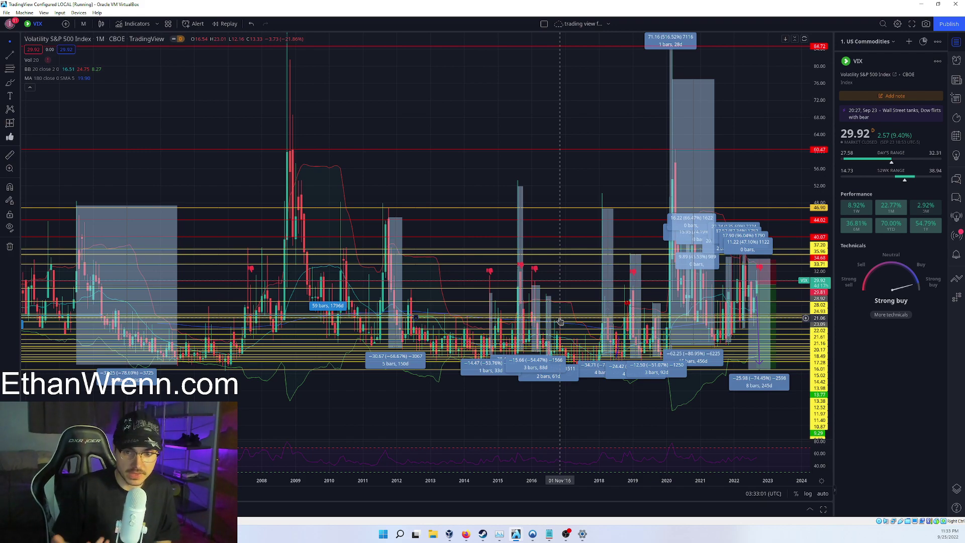
scroll(539, 235, down, 3)
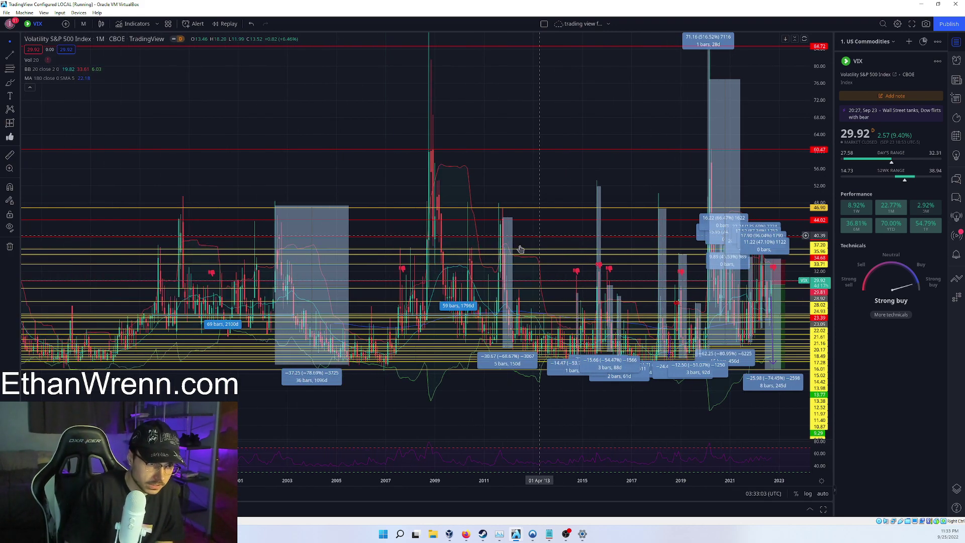
Step: Recolor the lowest yellow horizontal support line, at 9.00, to green
scroll(521, 249, down, 2)
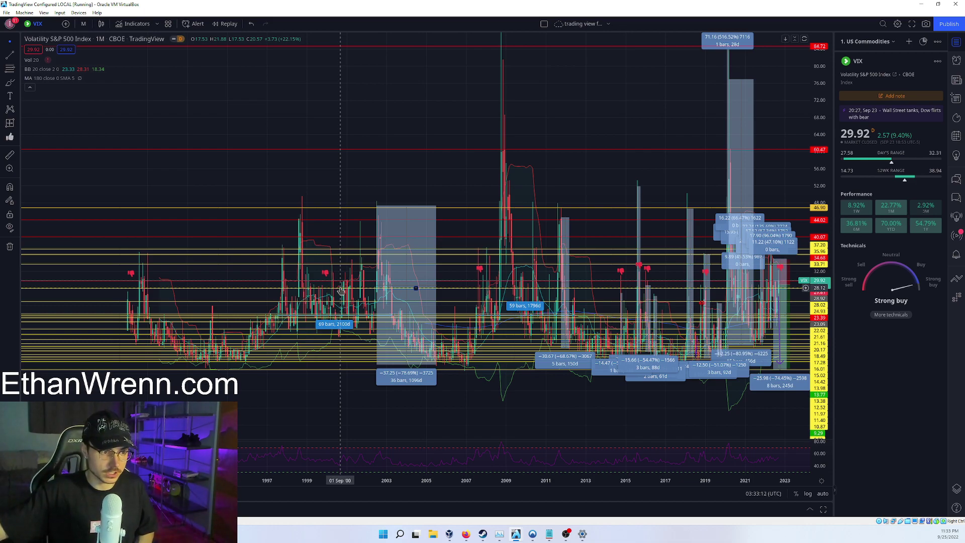
click(288, 370)
click(514, 45)
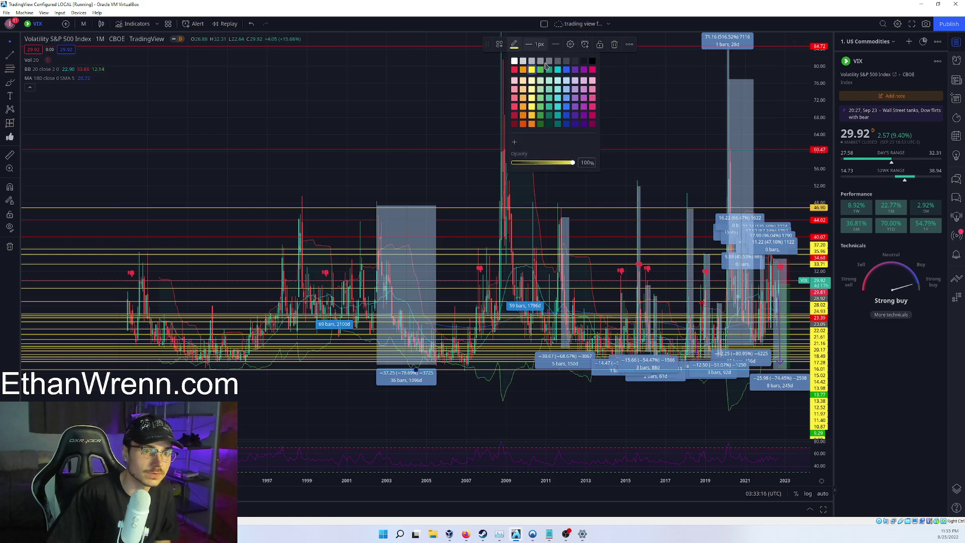
click(540, 70)
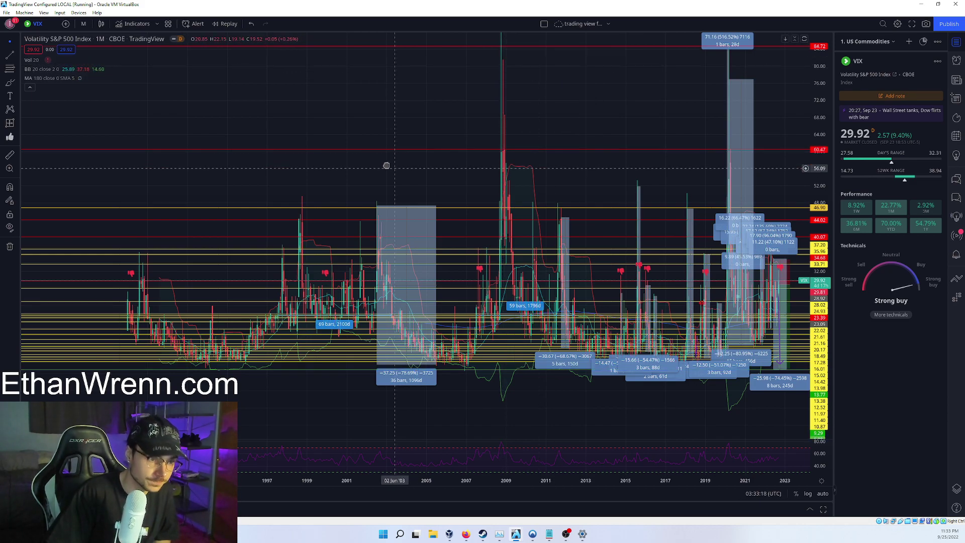
Step: Hide the watchlist and symbol details panel and stretch the price scale so the levels below 50 spread out
drag(386, 166, 370, 153)
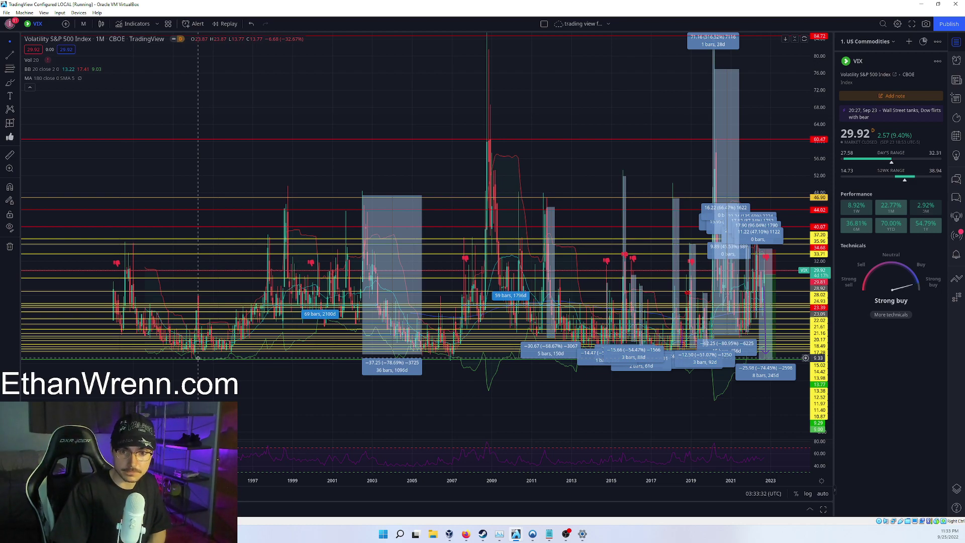
drag(386, 99, 382, 109)
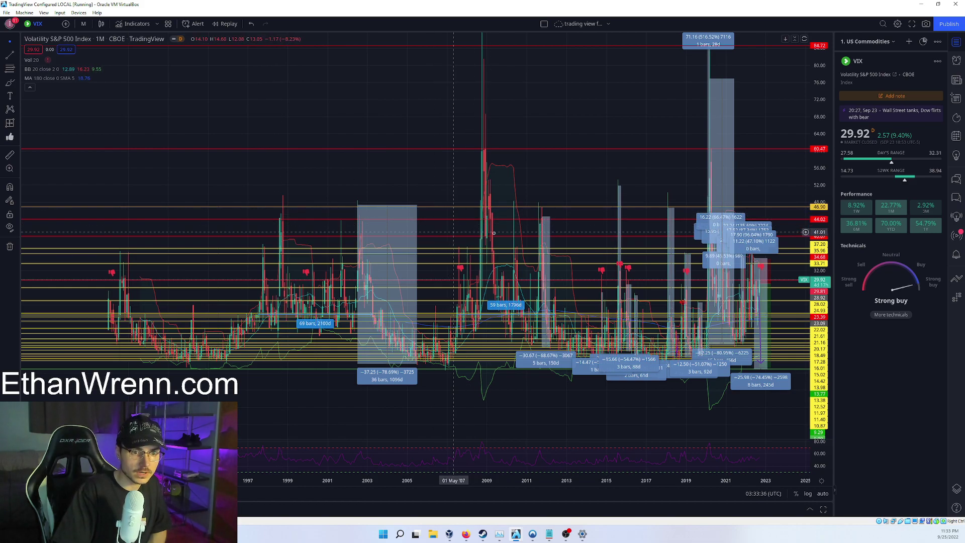
scroll(586, 226, up, 2)
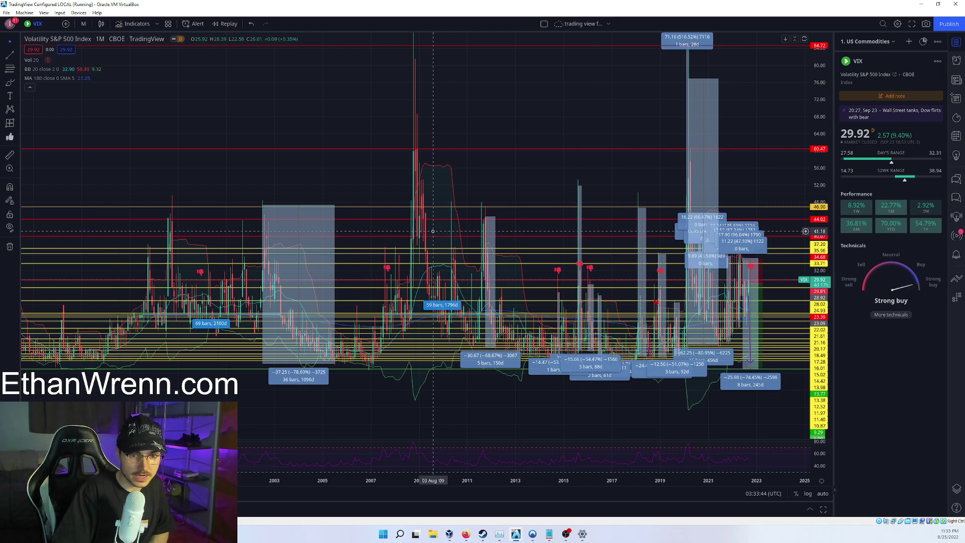
scroll(433, 231, down, 2)
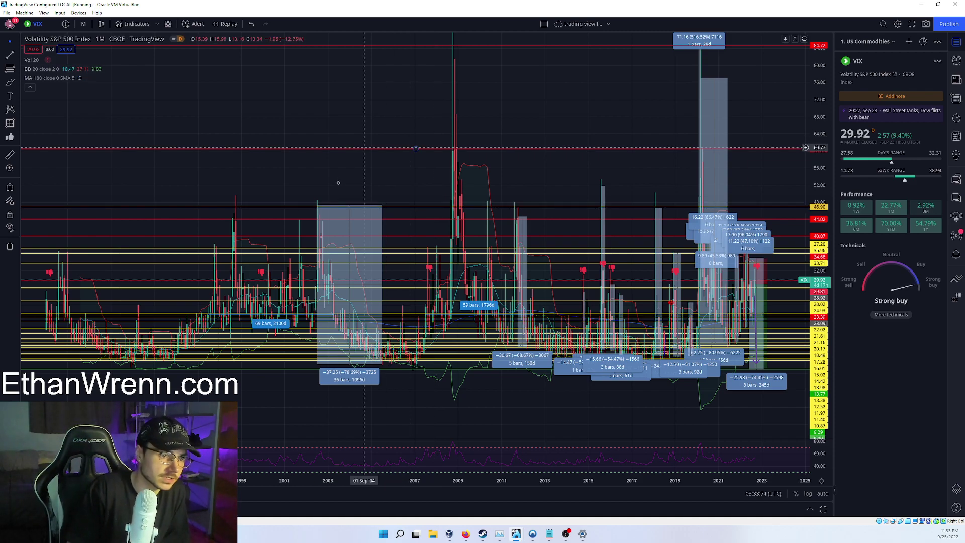
drag(347, 178, 383, 155)
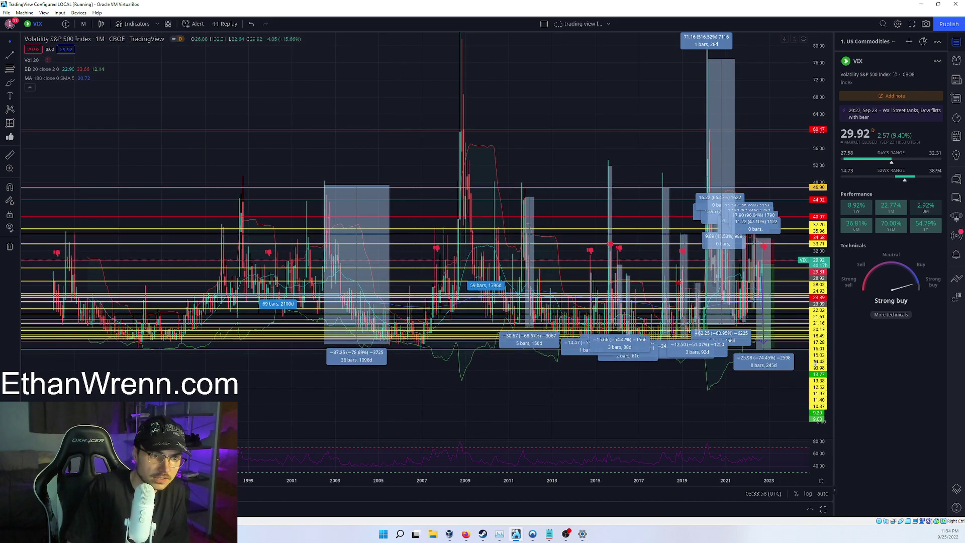
drag(819, 332, 819, 194)
drag(420, 104, 420, 79)
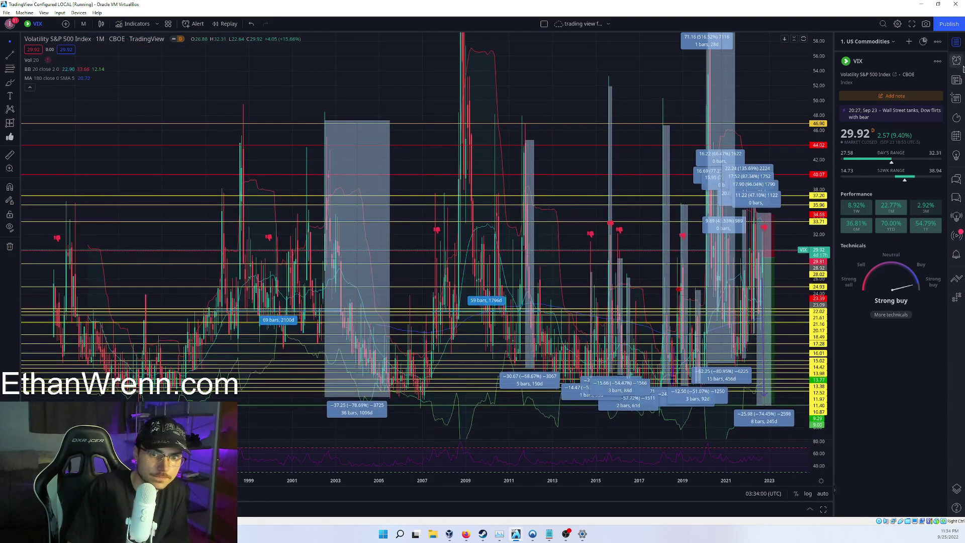
click(954, 43)
drag(935, 339, 935, 304)
drag(686, 140, 657, 112)
scroll(688, 113, up, 2)
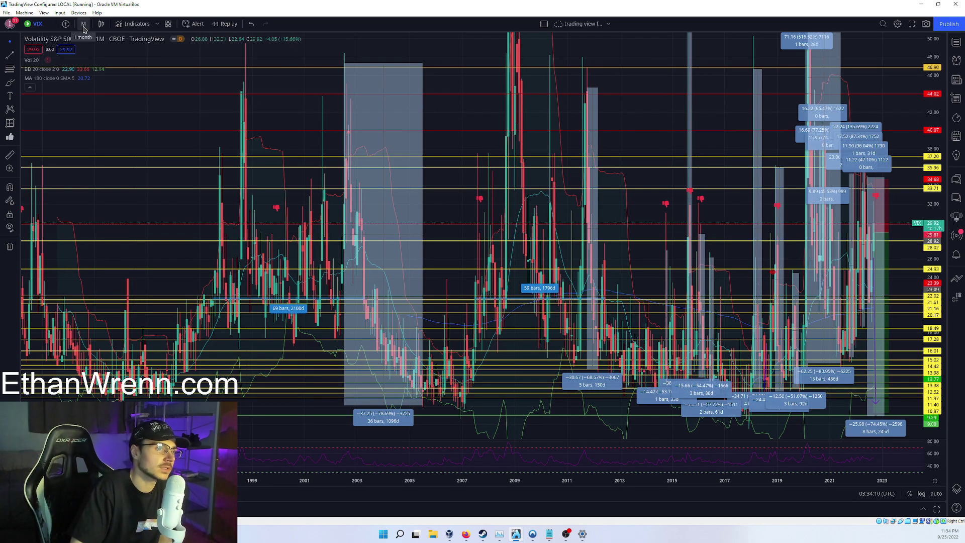
click(83, 28)
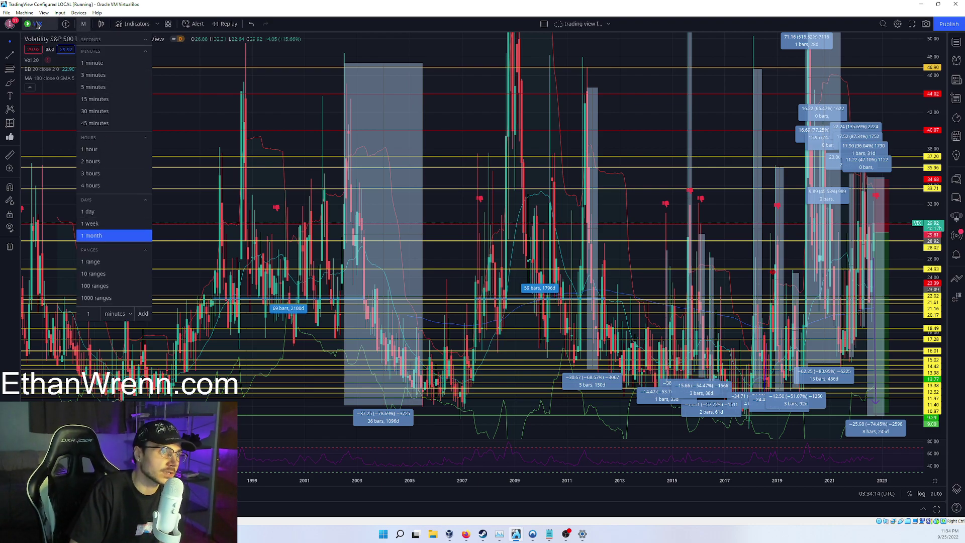
click(83, 26)
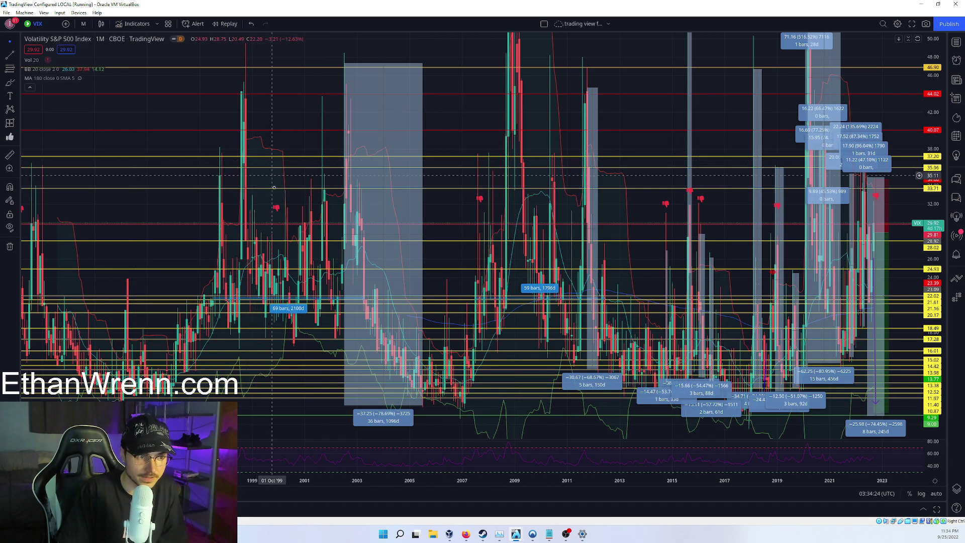
Step: Recolor the yellow horizontal line at 33.71 to red
scroll(272, 196, down, 2)
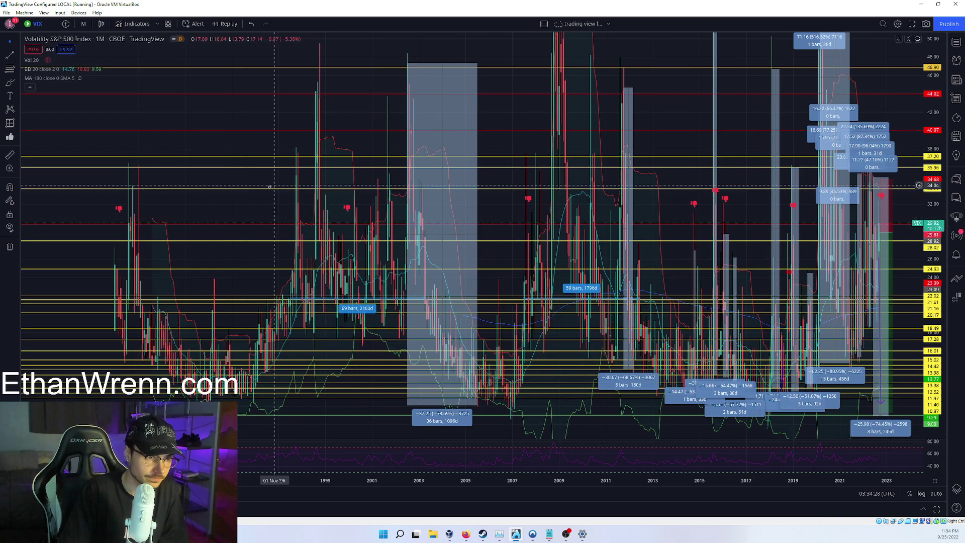
click(472, 188)
click(514, 44)
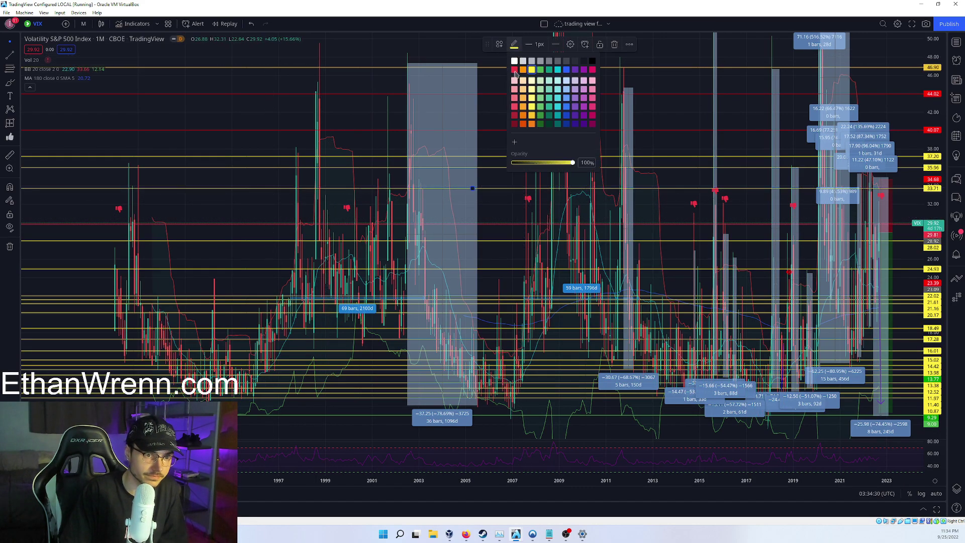
click(515, 73)
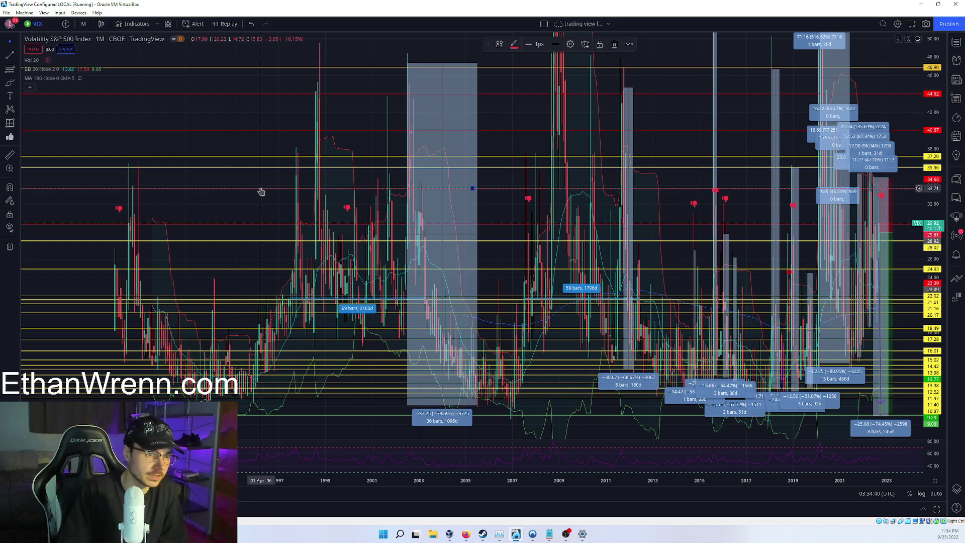
scroll(261, 191, up, 1)
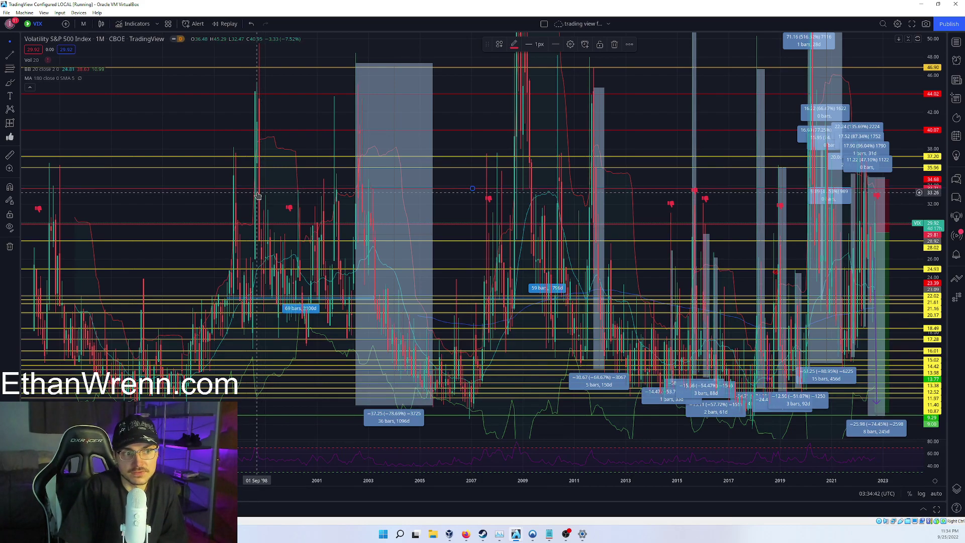
scroll(260, 192, down, 1)
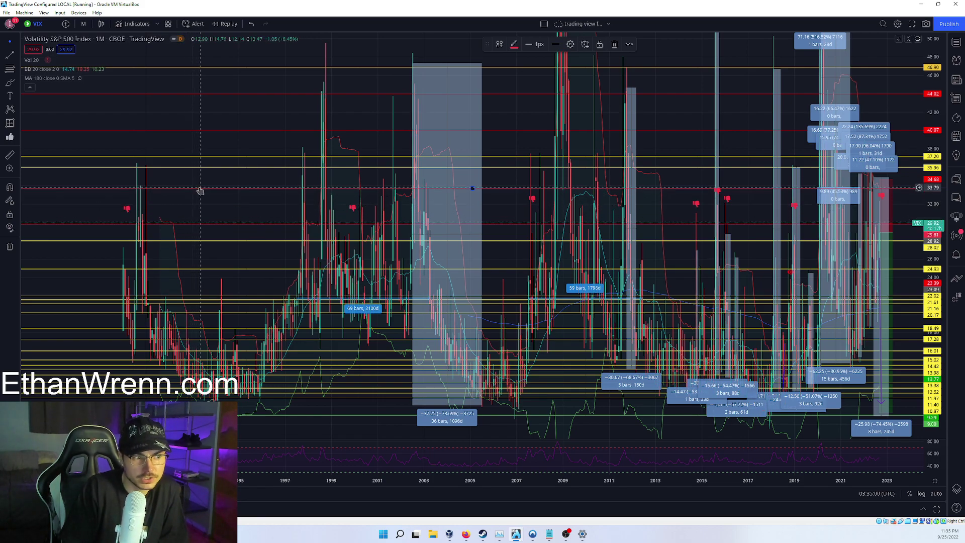
click(10, 124)
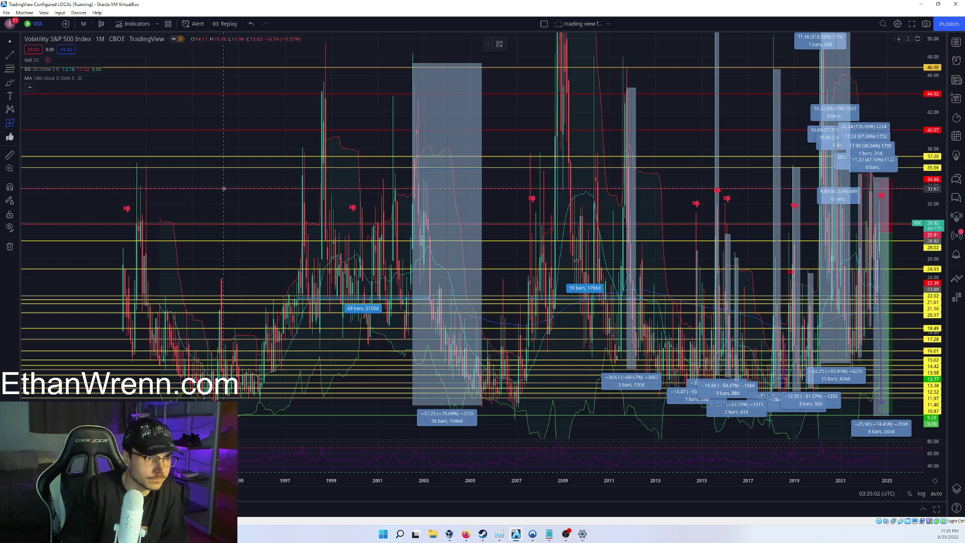
click(224, 188)
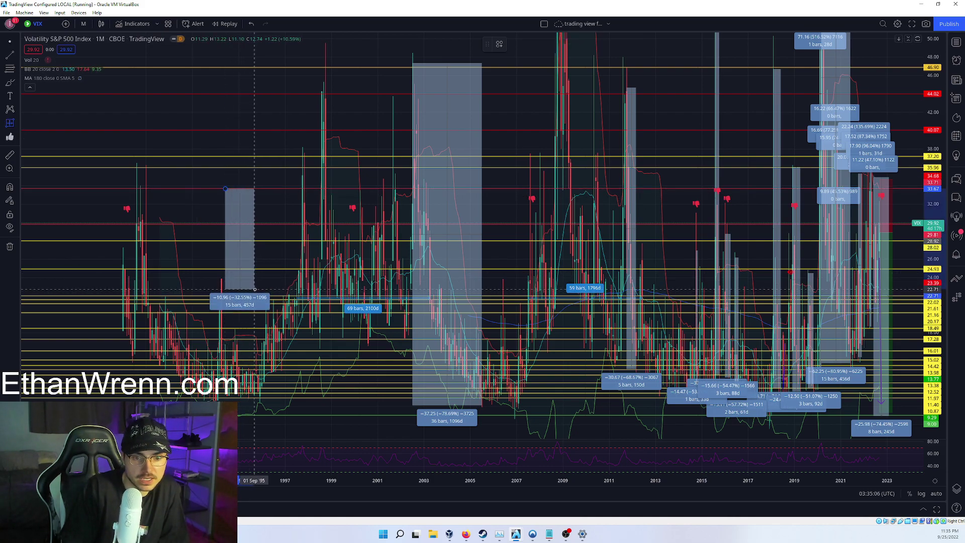
key(Escape)
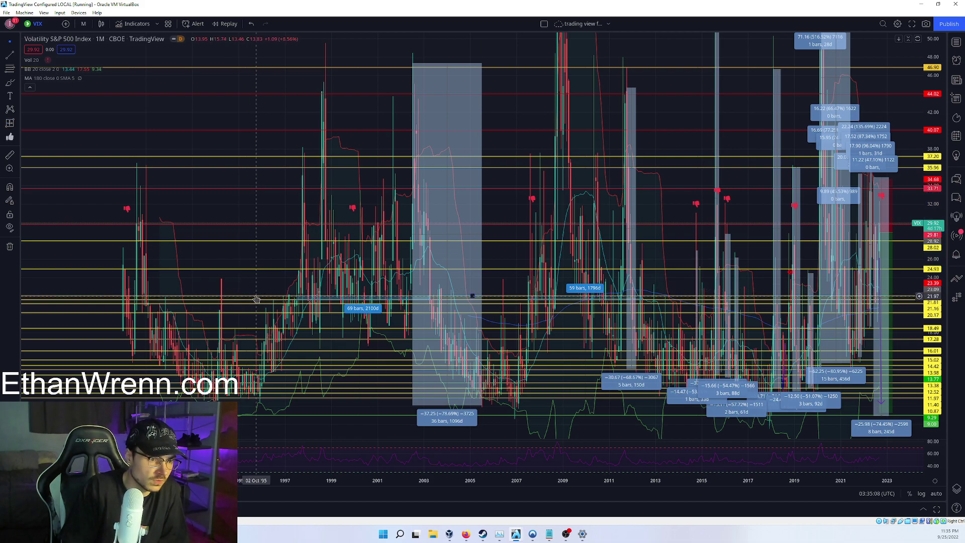
Step: Recolor the yellow horizontal line at 22.02 to cyan
click(256, 299)
click(513, 45)
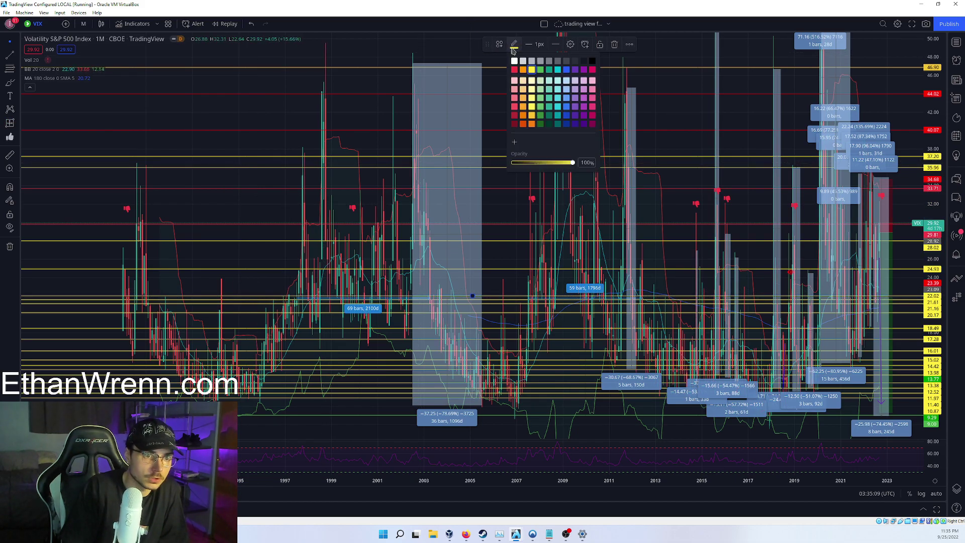
click(555, 73)
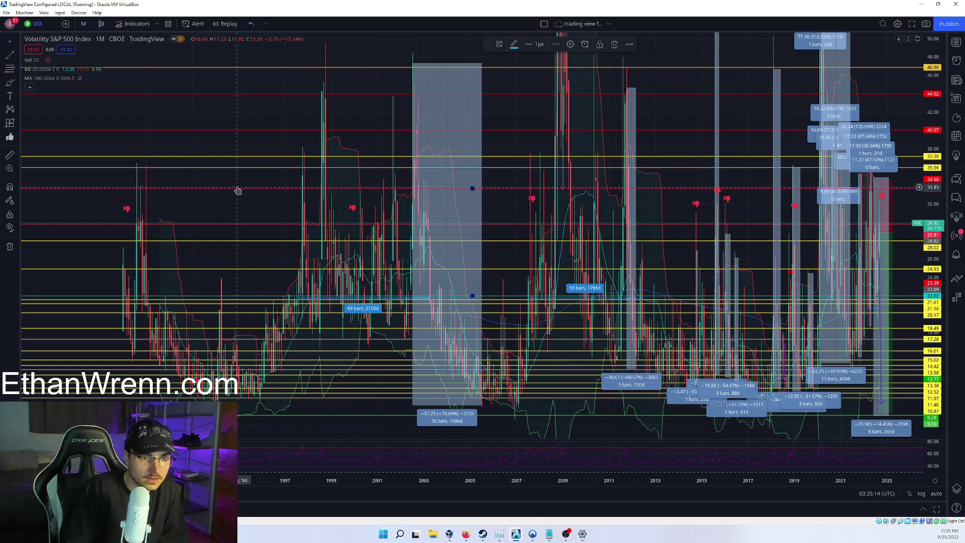
Step: Examine the 2022 candles and the projected short position's target against the price levels and earlier VIX declines
scroll(529, 271, up, 1)
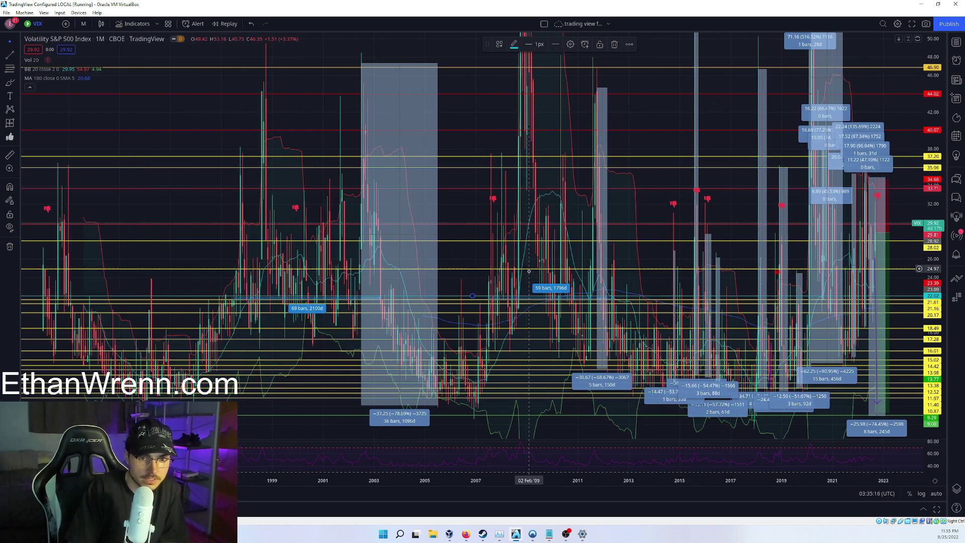
scroll(530, 279, up, 6)
scroll(518, 298, down, 7)
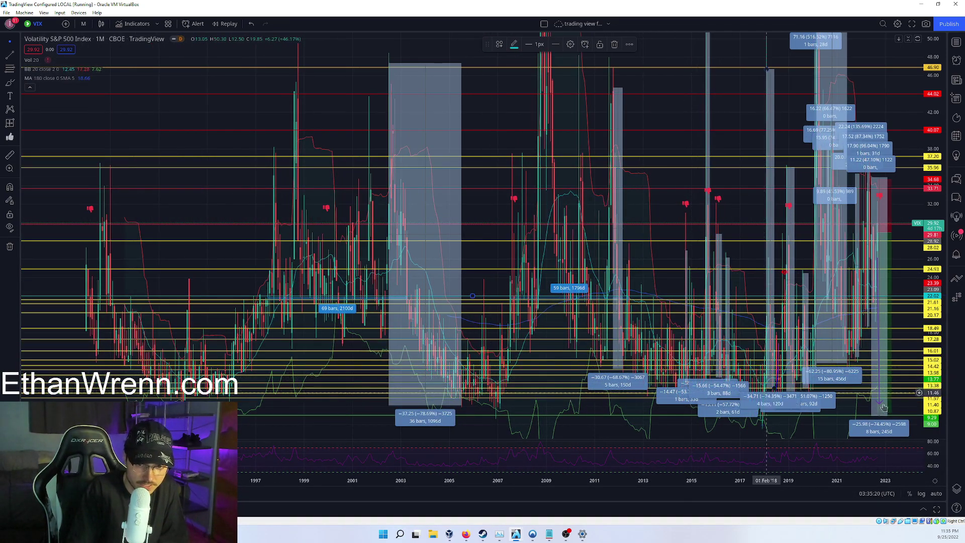
scroll(896, 391, up, 5)
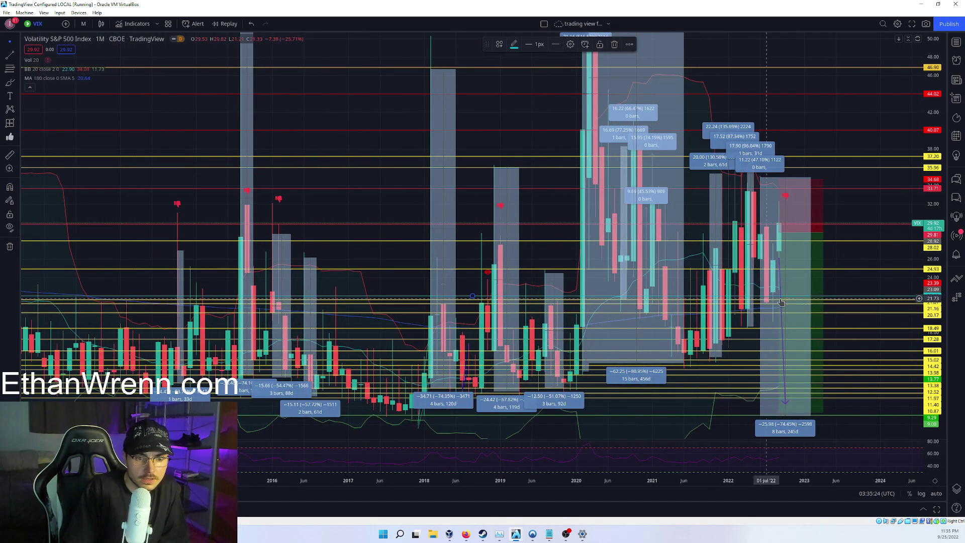
scroll(785, 313, up, 1)
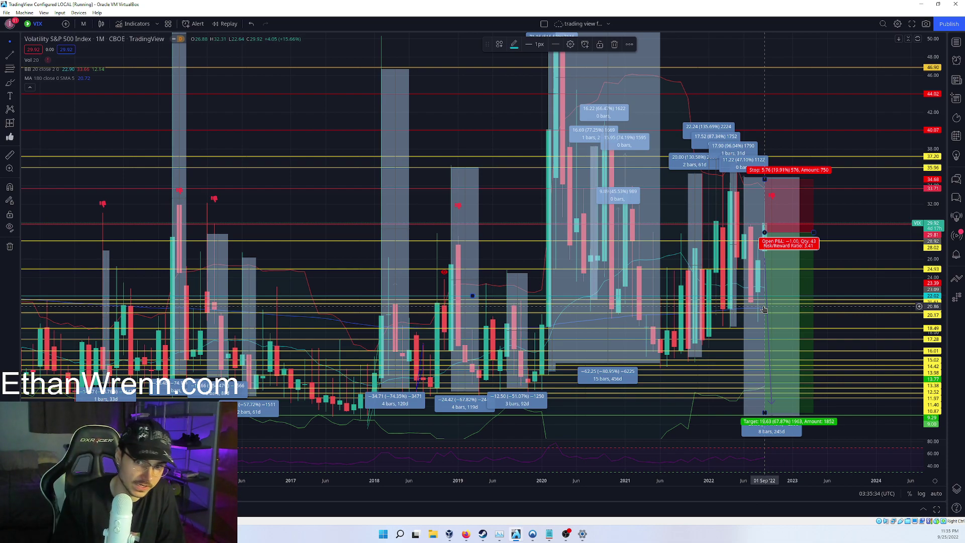
scroll(734, 299, up, 4)
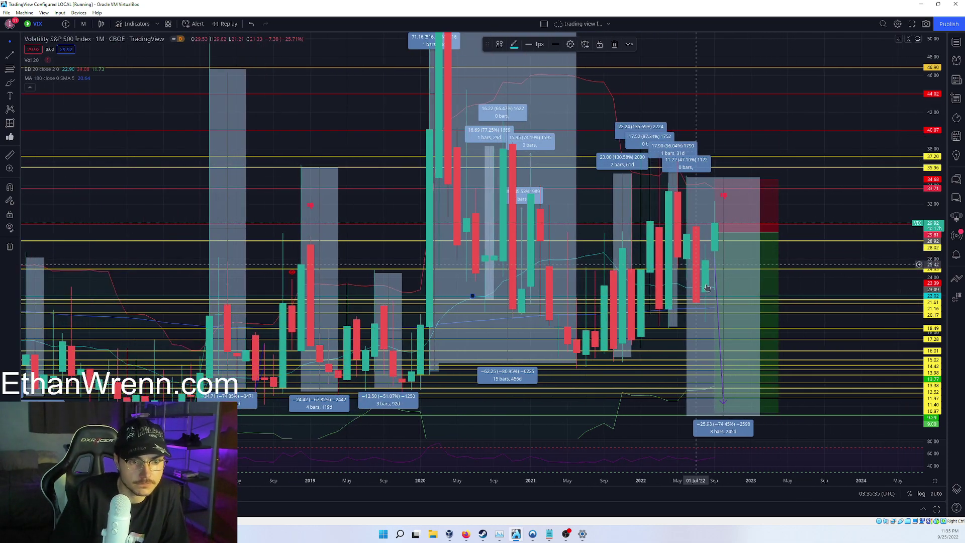
scroll(707, 287, down, 6)
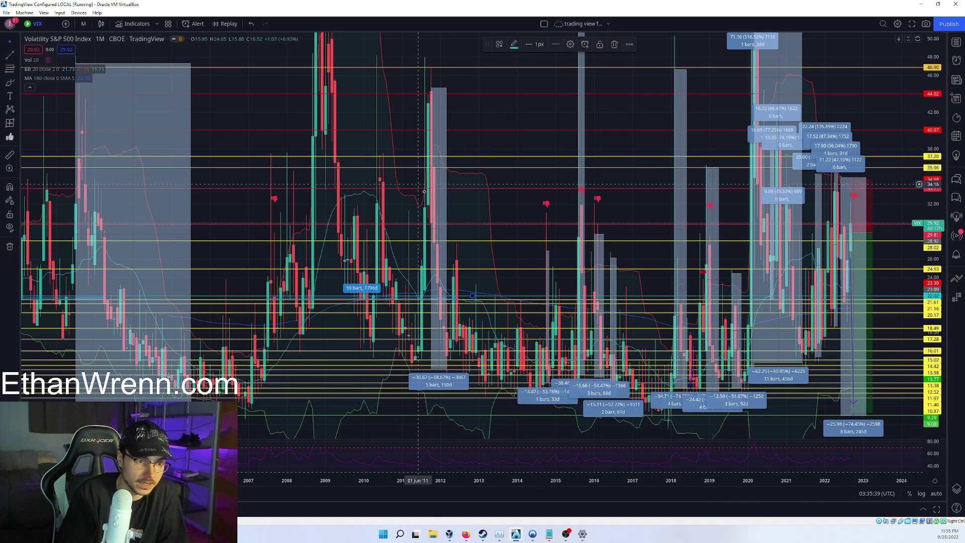
scroll(472, 230, down, 3)
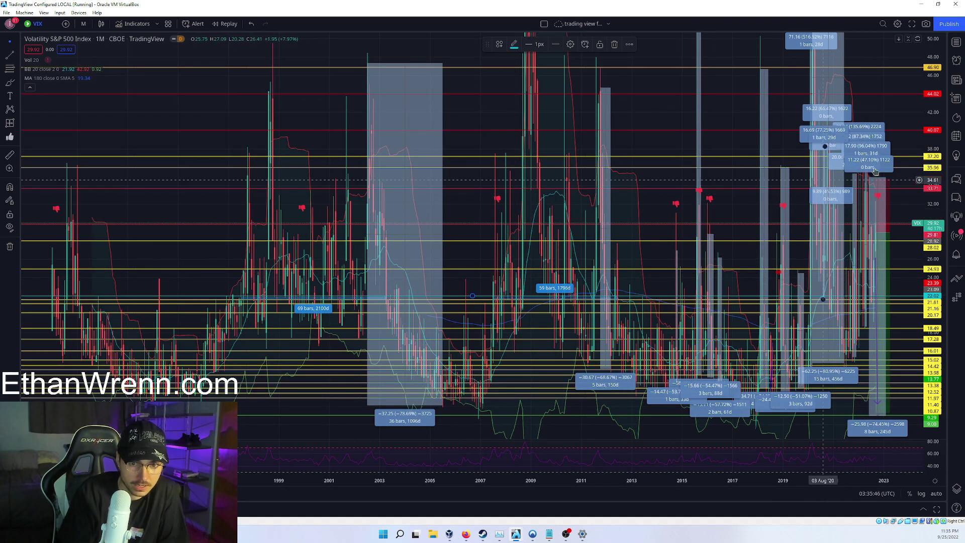
scroll(844, 381, up, 3)
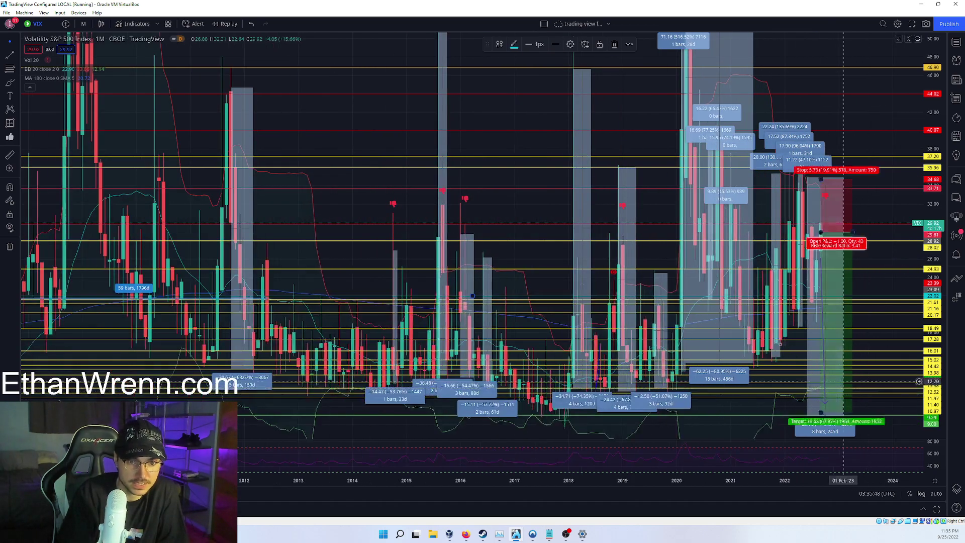
scroll(844, 381, up, 5)
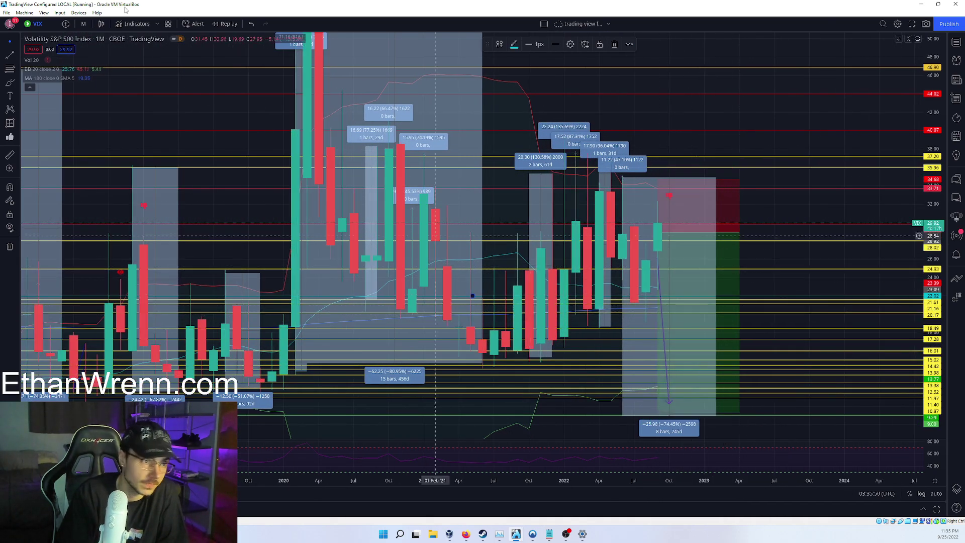
mouse_move(125, 9)
click(83, 56)
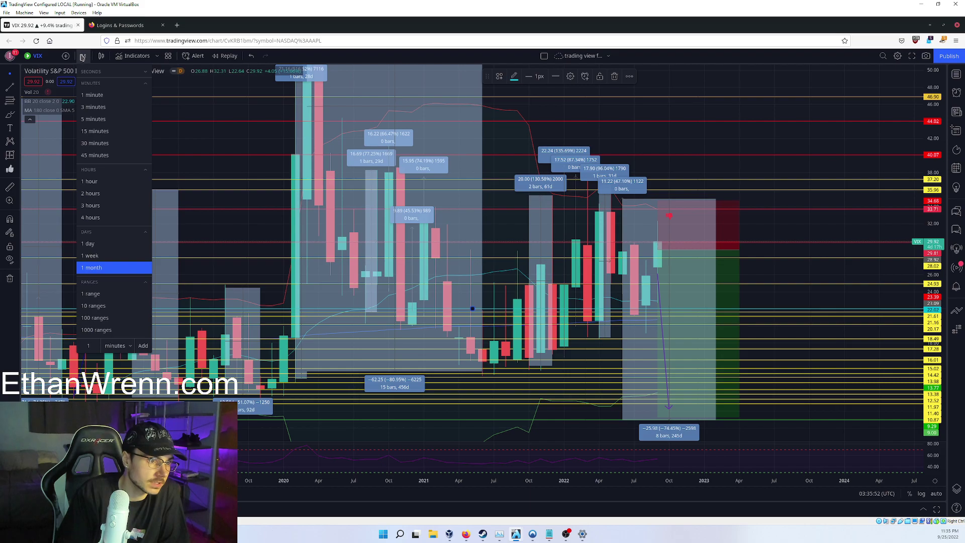
click(856, 84)
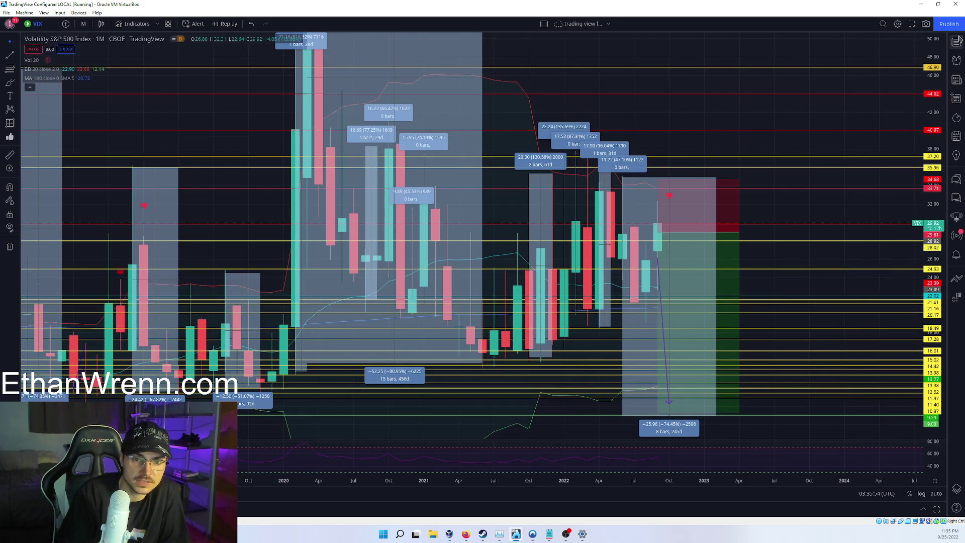
Step: Show the watchlist and symbol details panel and switch the VIX chart to the 1-week interval
click(958, 40)
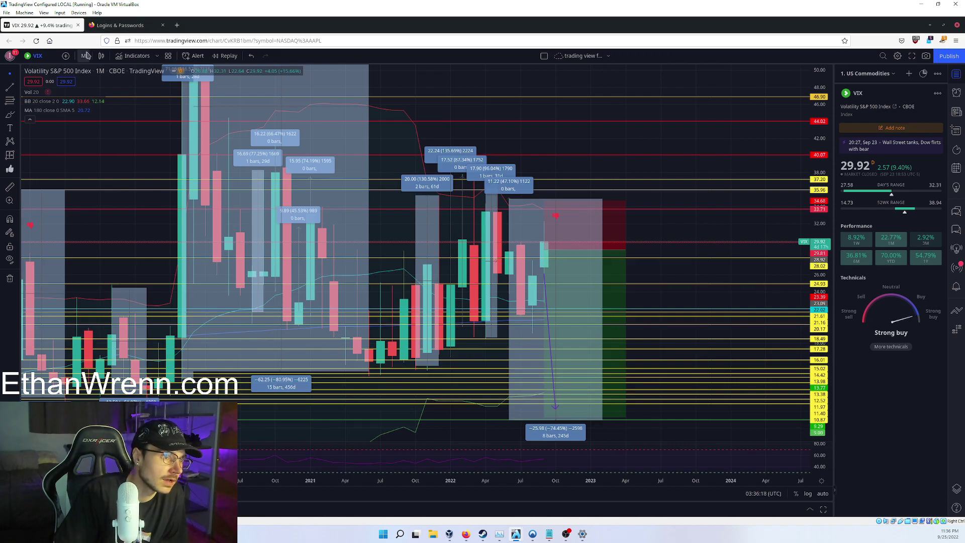
click(87, 55)
click(91, 223)
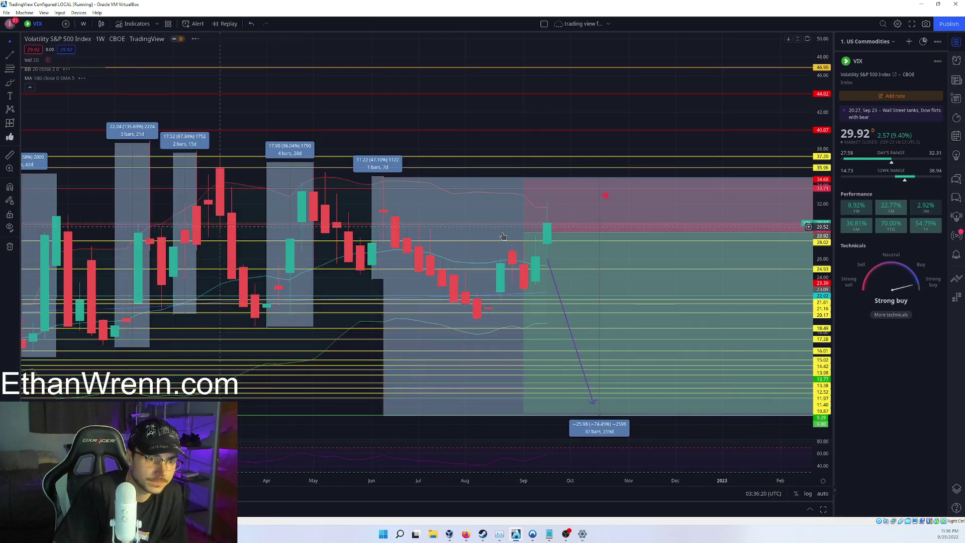
Step: Measure the weekly decline from the early March 2022 spike down to the following low
scroll(523, 223, down, 9)
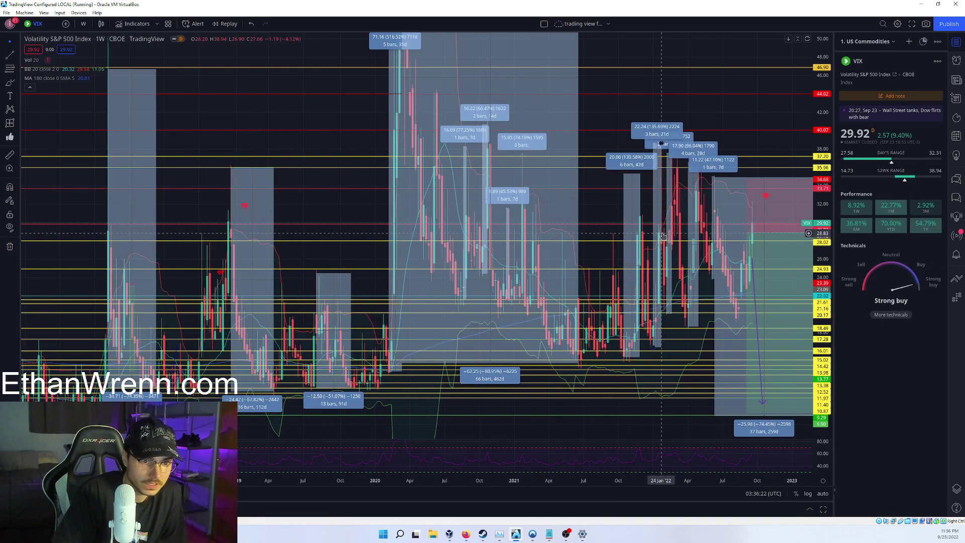
scroll(664, 229, up, 5)
drag(725, 148, 735, 127)
scroll(736, 126, up, 2)
click(720, 274)
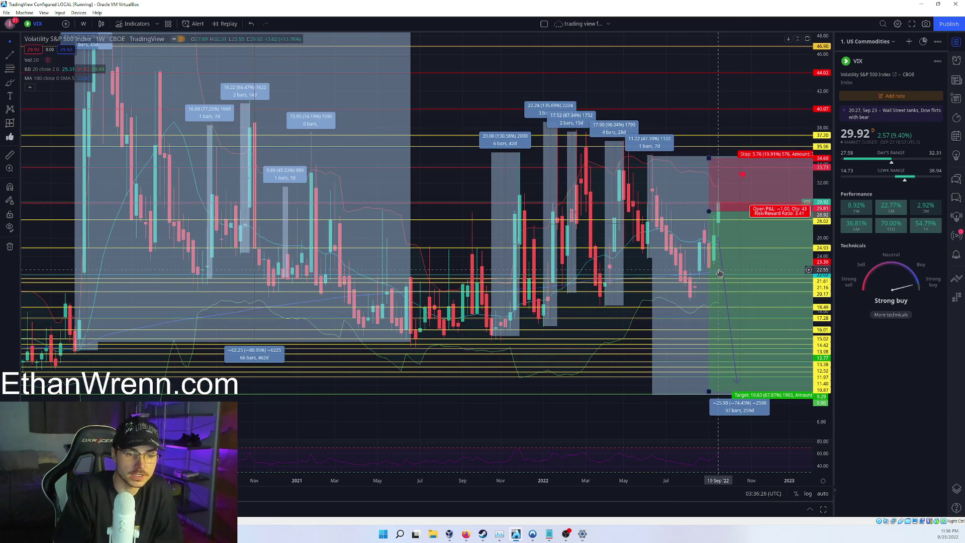
click(674, 221)
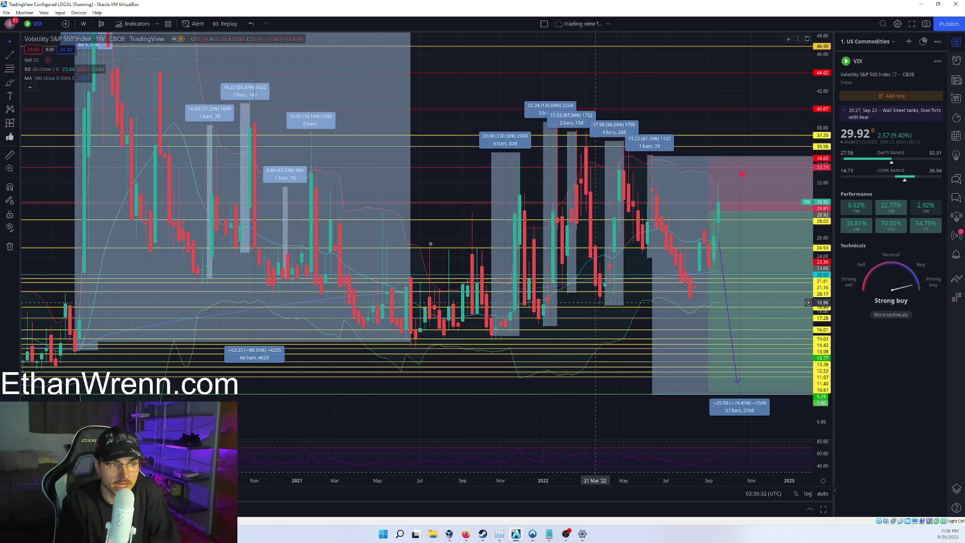
click(10, 155)
click(588, 165)
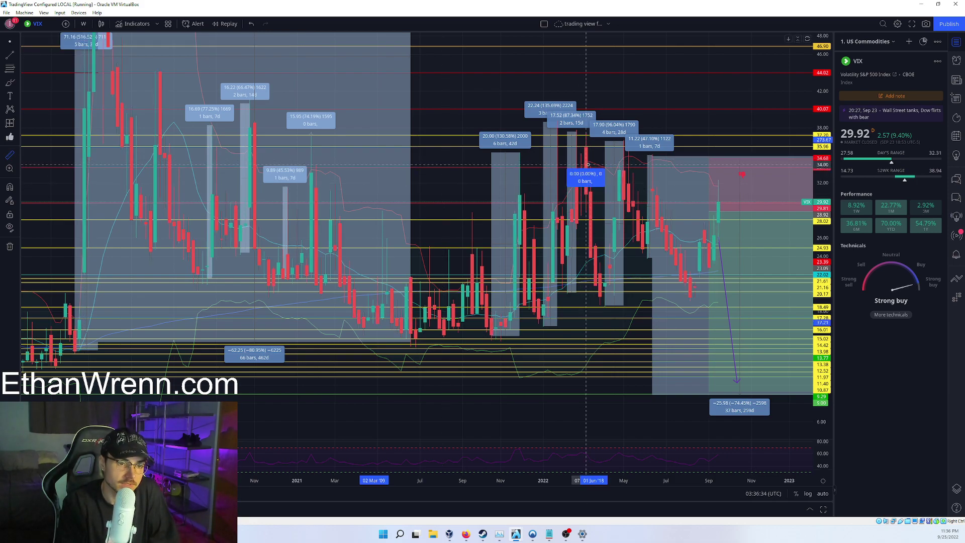
right_click(591, 298)
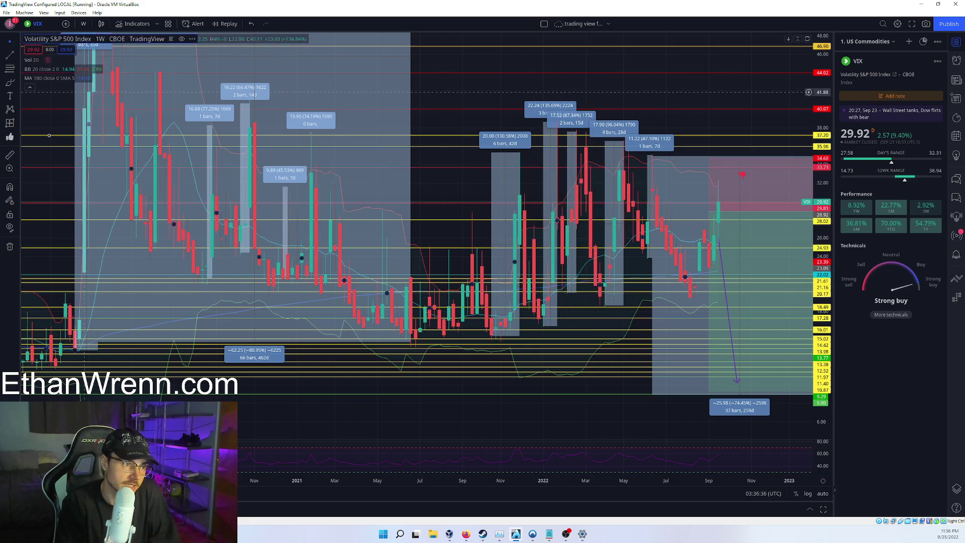
Step: Measure the weekly declines from the late November 2021 and mid-June 2022 spikes to their following lows
click(9, 155)
click(519, 163)
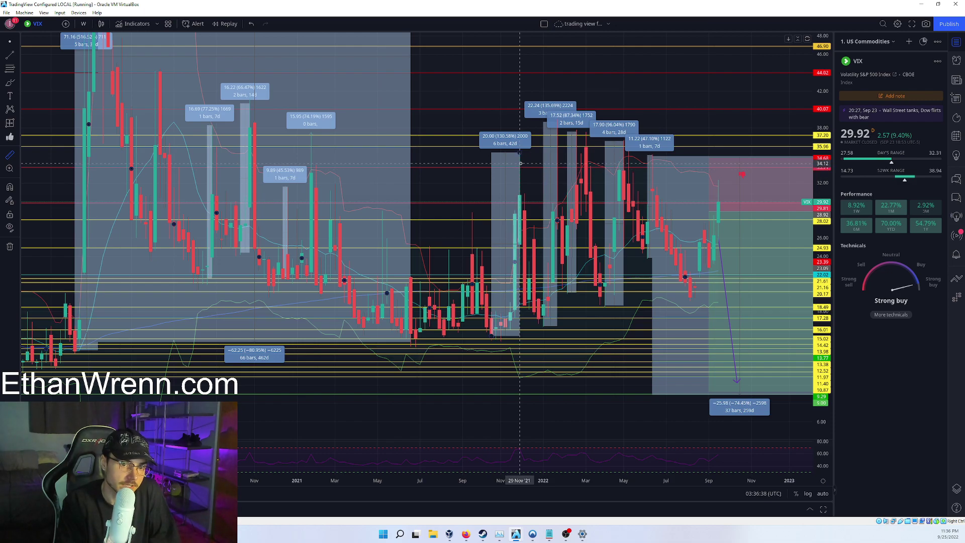
right_click(545, 312)
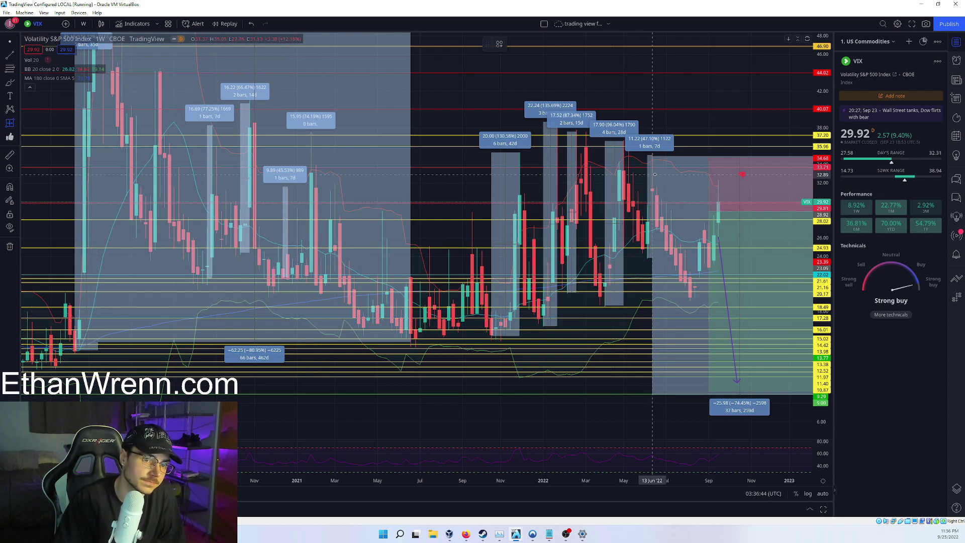
shift+click(652, 177)
right_click(695, 301)
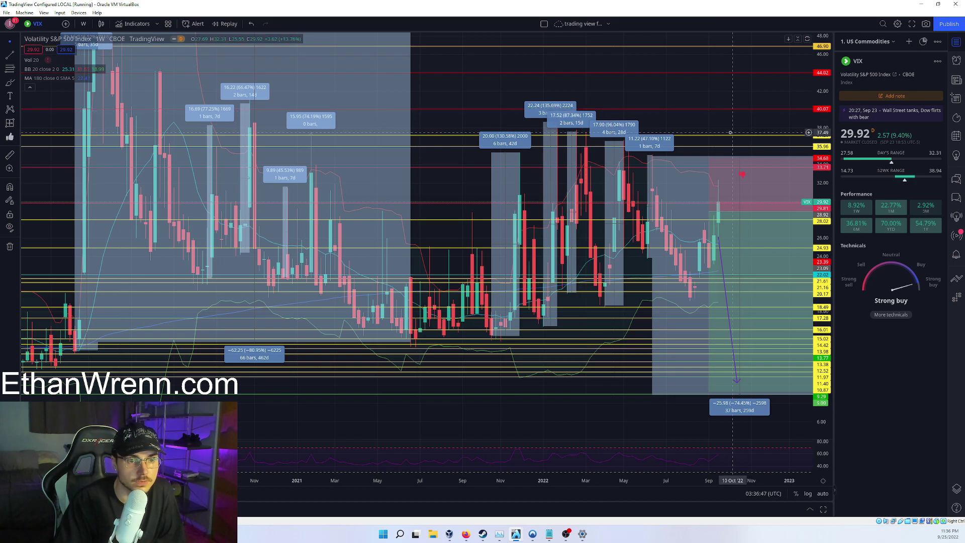
Step: Examine the projected drop to the short position's target against the marked weekly spikes and declines since 2018
drag(719, 127, 559, 112)
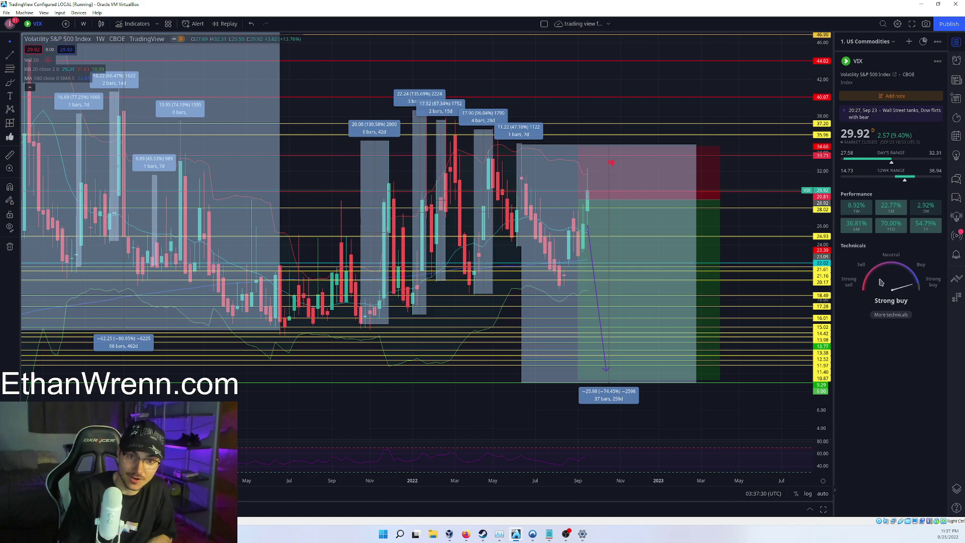
scroll(635, 149, down, 6)
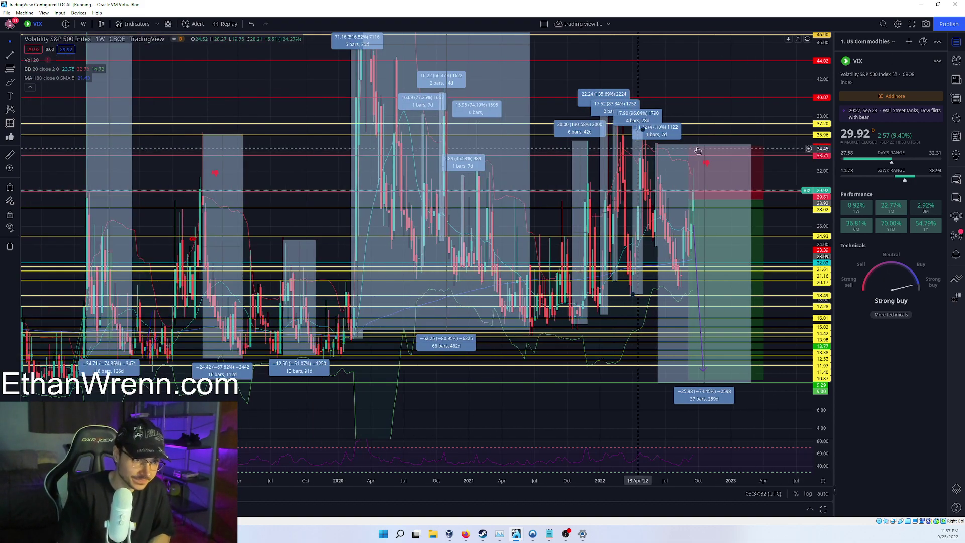
scroll(728, 144, up, 6)
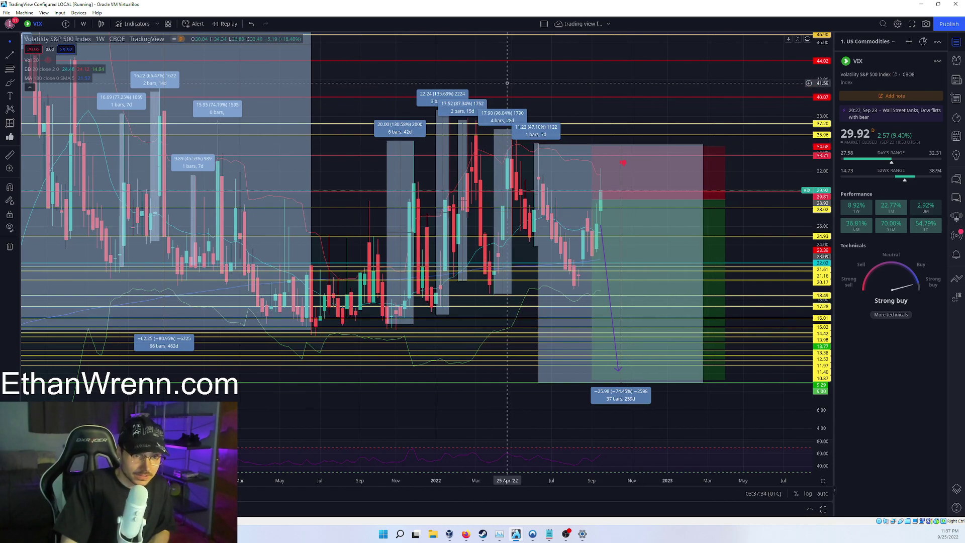
drag(506, 83, 525, 84)
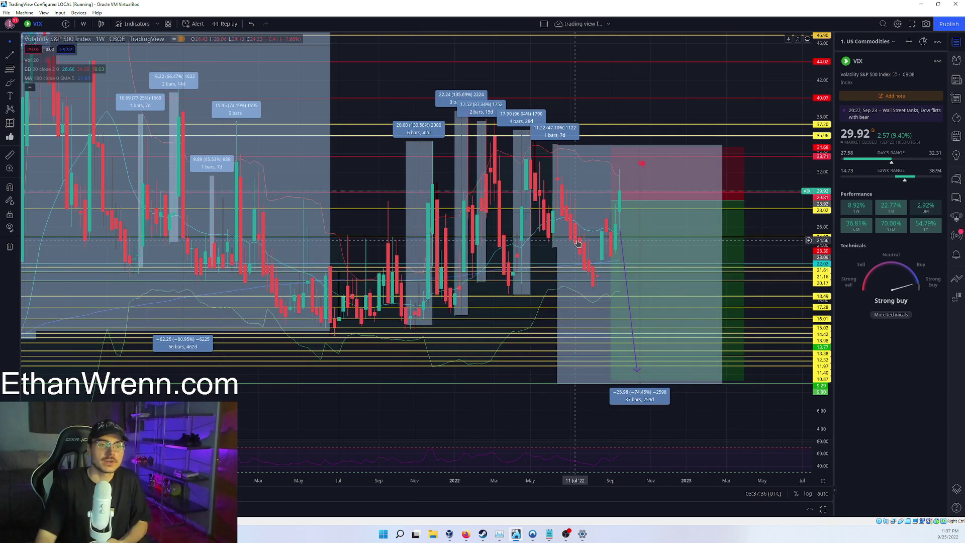
click(673, 369)
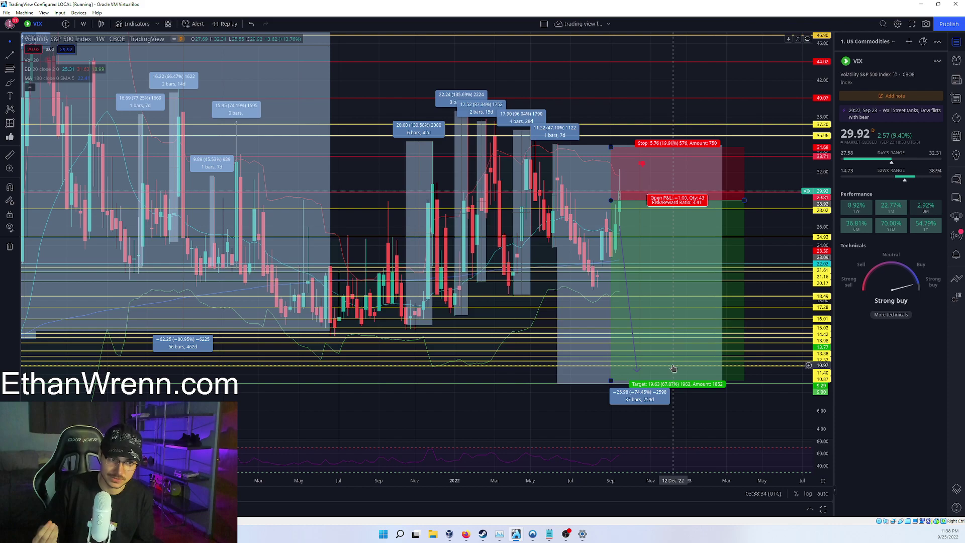
scroll(559, 175, down, 5)
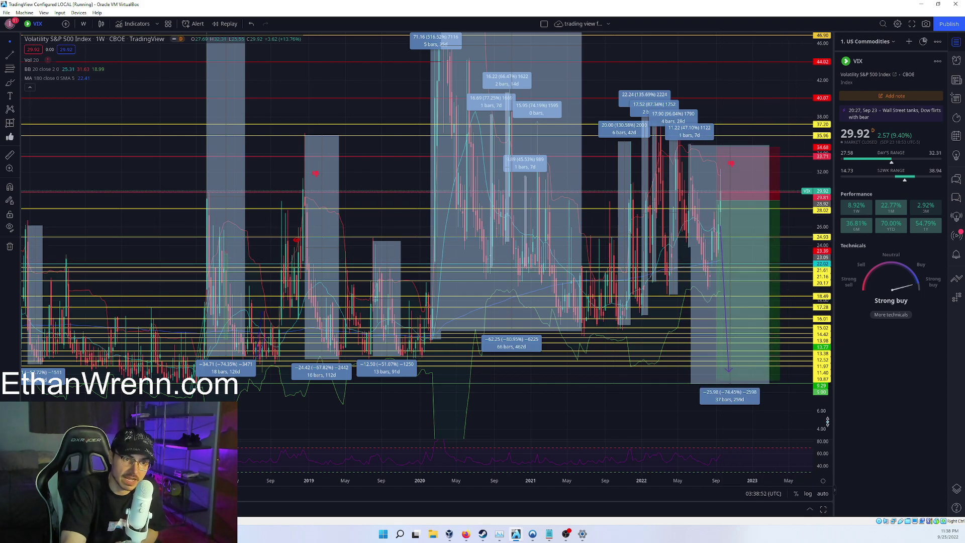
scroll(801, 417, up, 1)
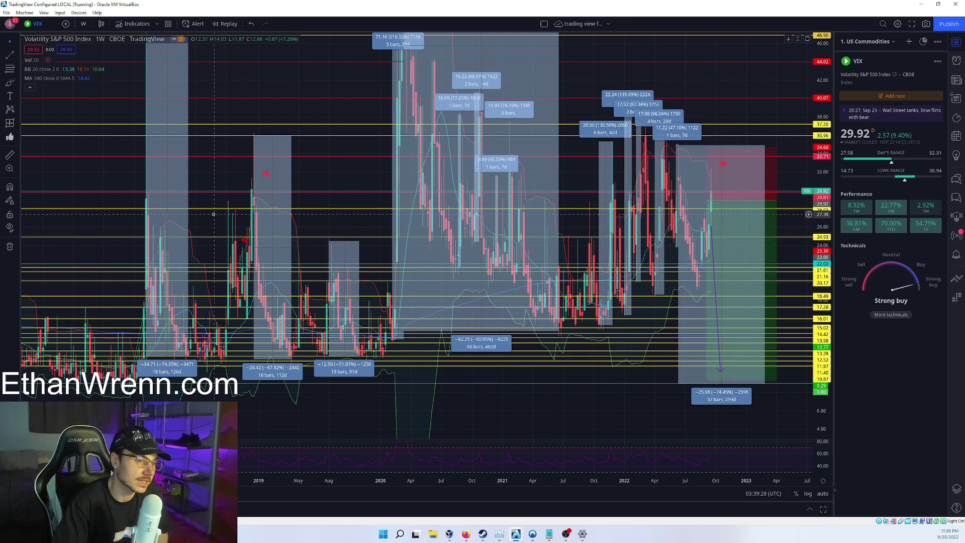
scroll(213, 214, down, 1)
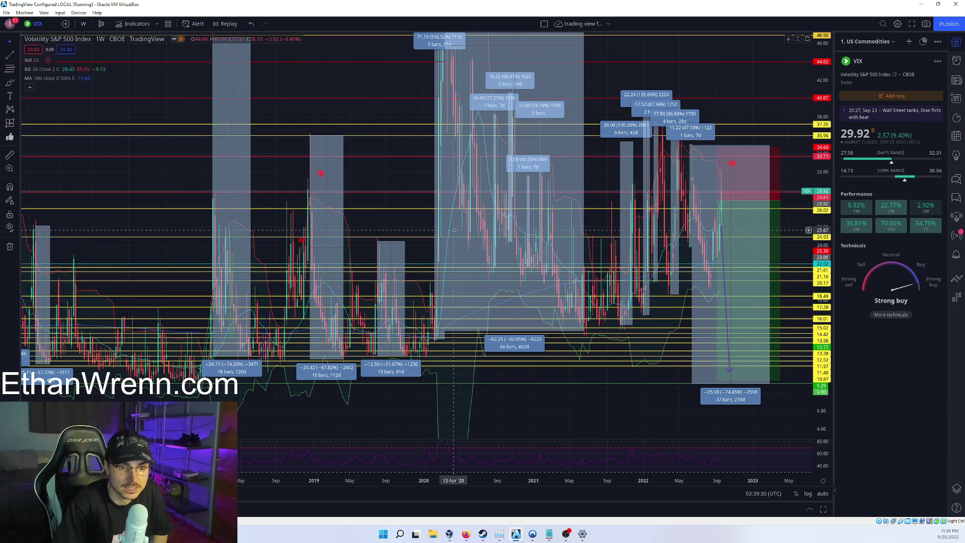
Step: Recolor the cyan horizontal line at 22.02 to yellow
click(187, 262)
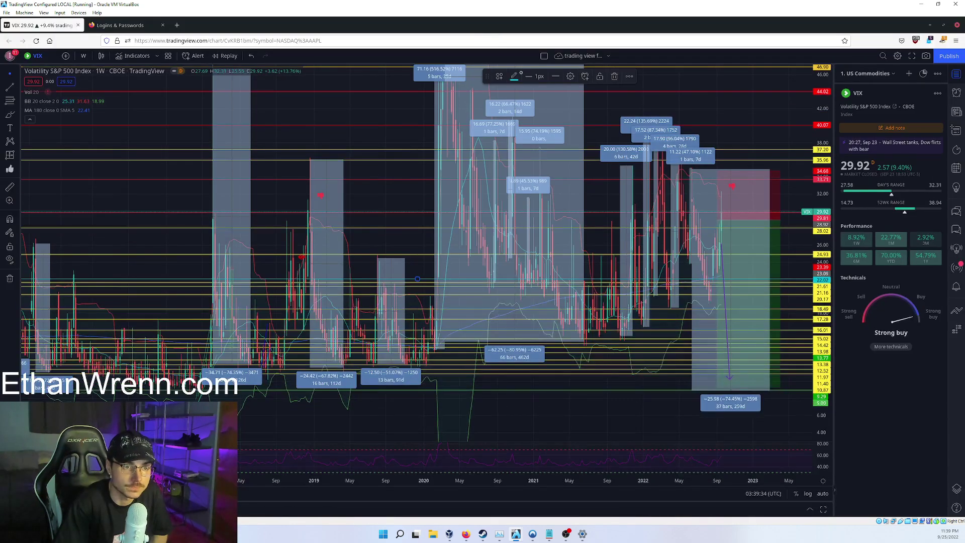
click(513, 45)
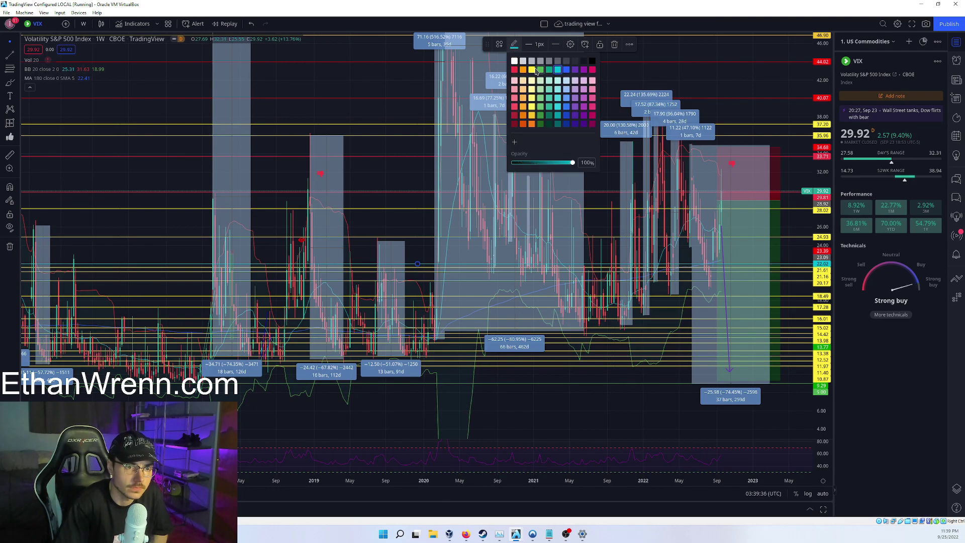
click(532, 70)
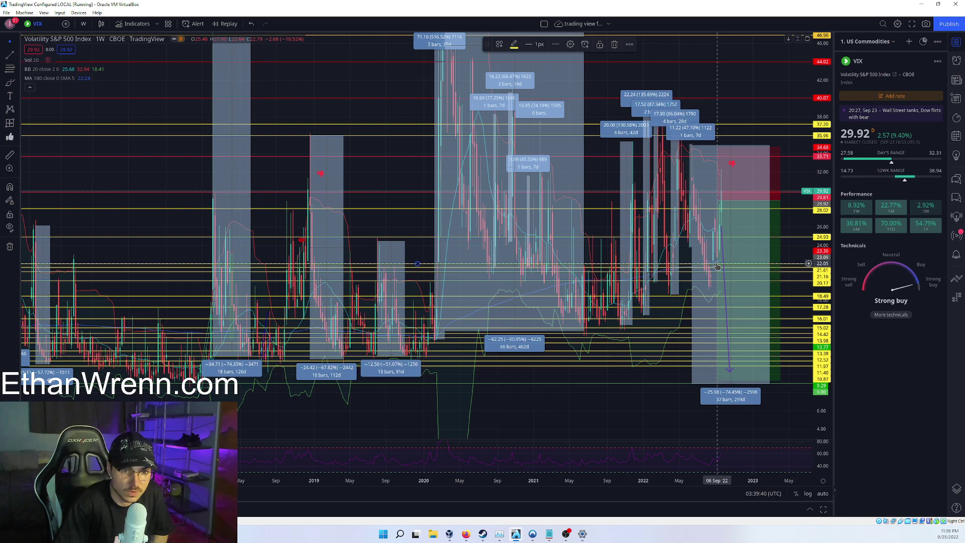
Step: Stretch the price scale around the levels below 38 and return the VIX chart to the 1-month interval
scroll(718, 266, up, 2)
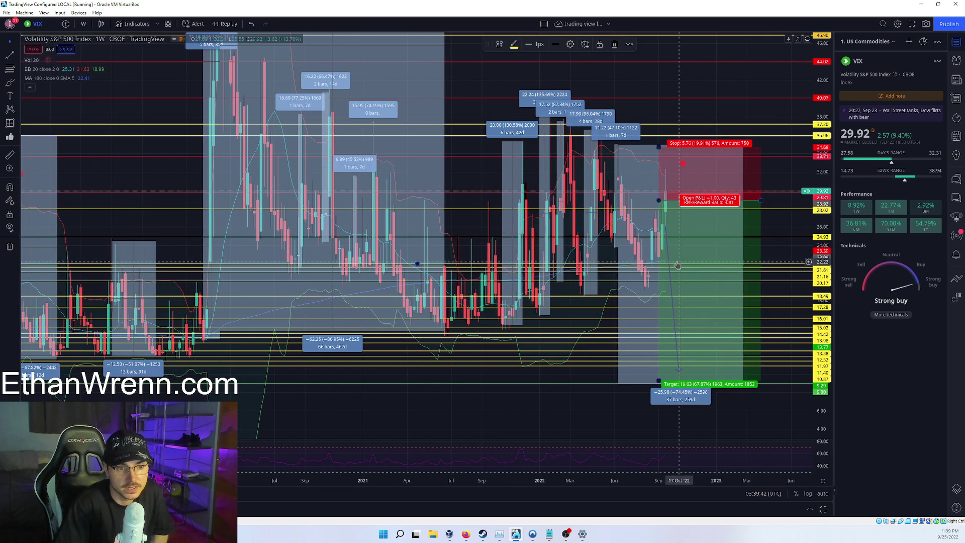
drag(824, 286, 808, 131)
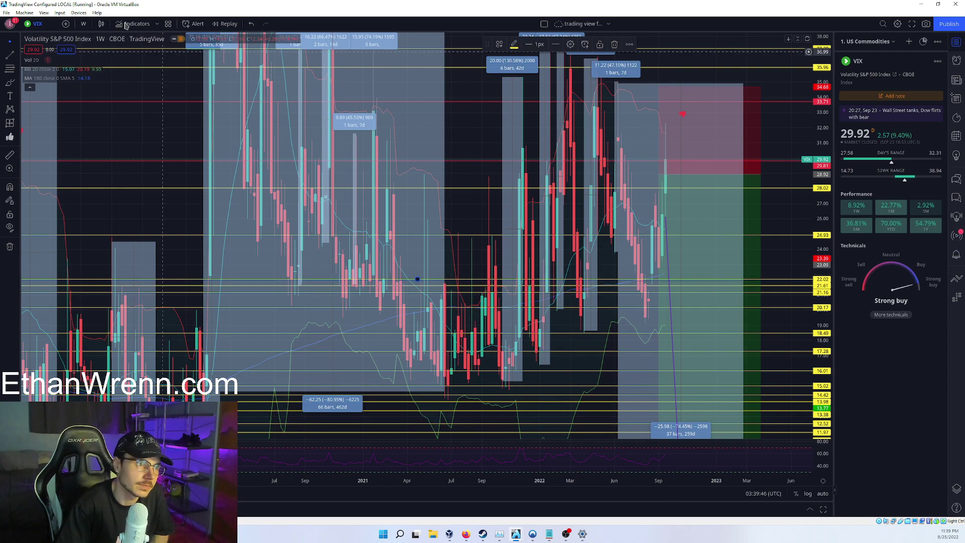
click(84, 24)
click(101, 234)
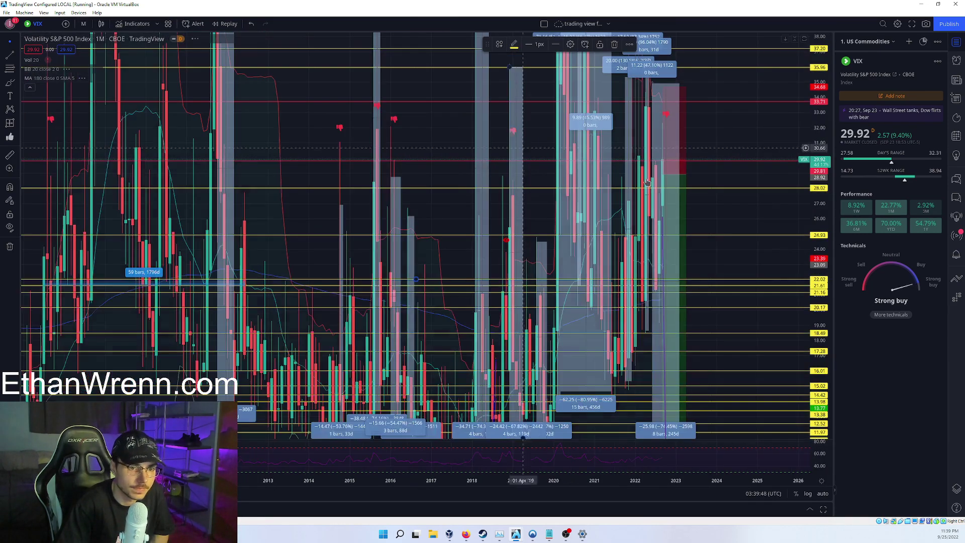
Step: Raise the top of the early 2016 decline's price range to about 30.2 and the late 2014 one to about 29.9
scroll(682, 238, up, 5)
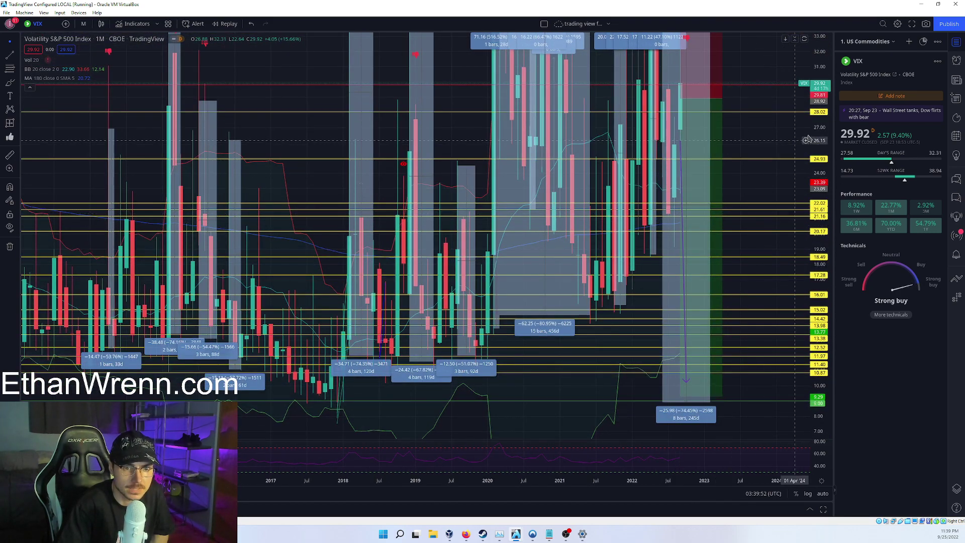
drag(811, 223, 807, 254)
scroll(552, 263, down, 1)
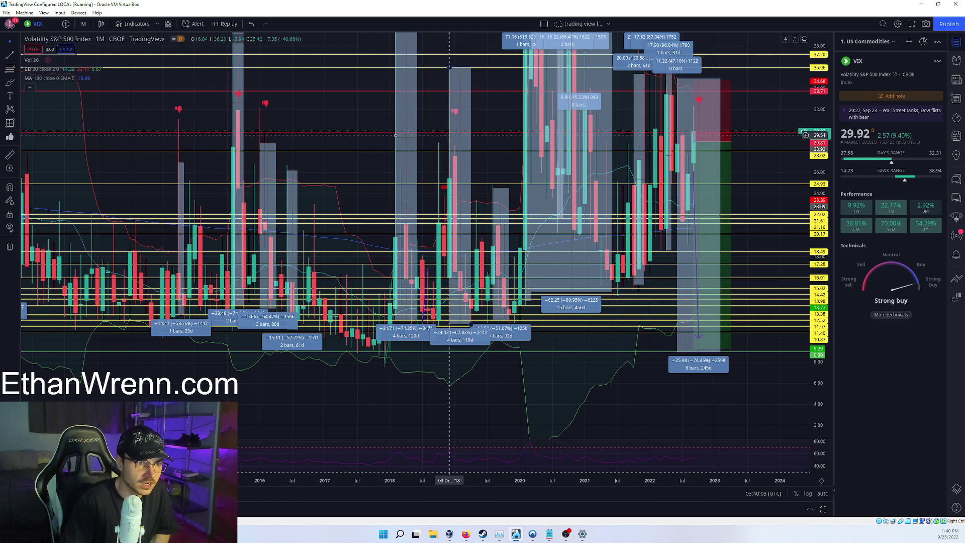
click(261, 131)
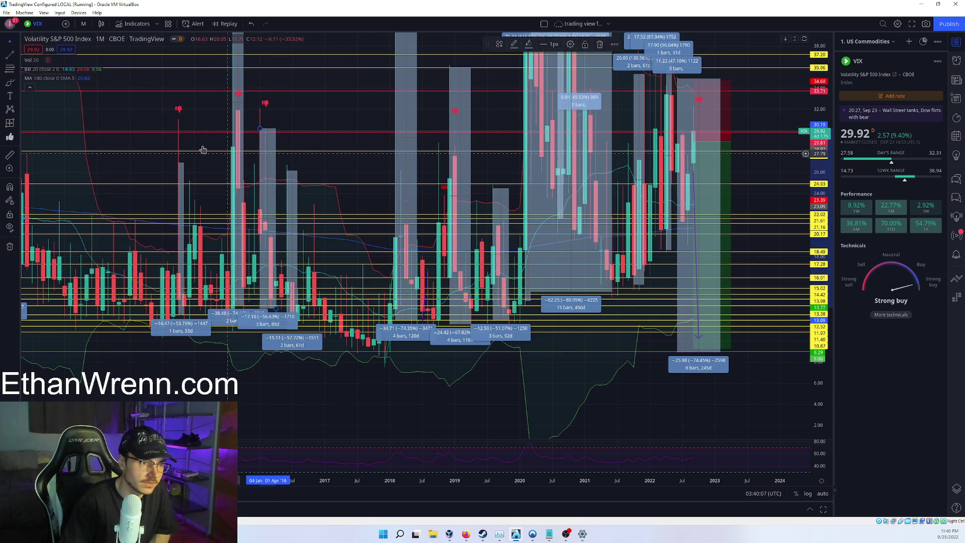
drag(178, 162, 179, 131)
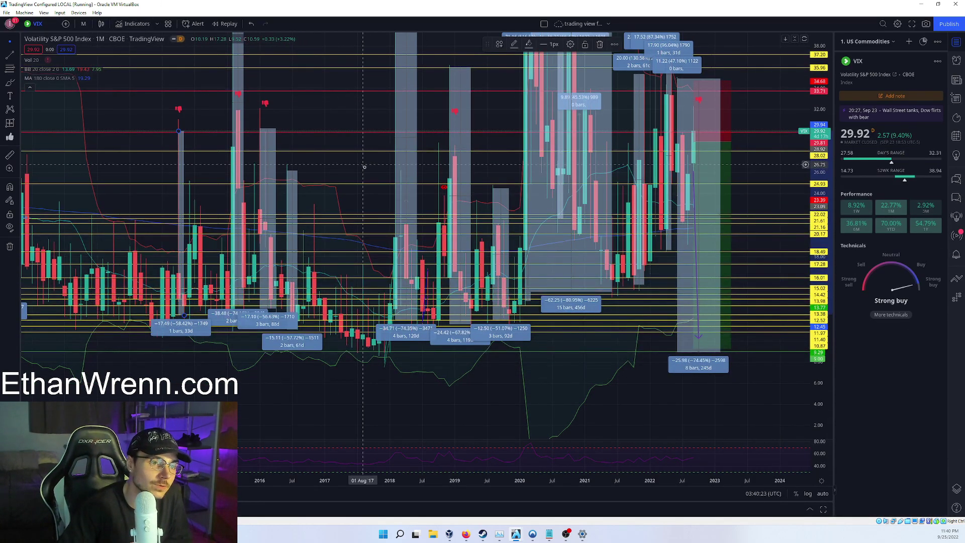
Step: Switch the monthly chart from VIX to the UVXY symbol
drag(365, 170, 392, 196)
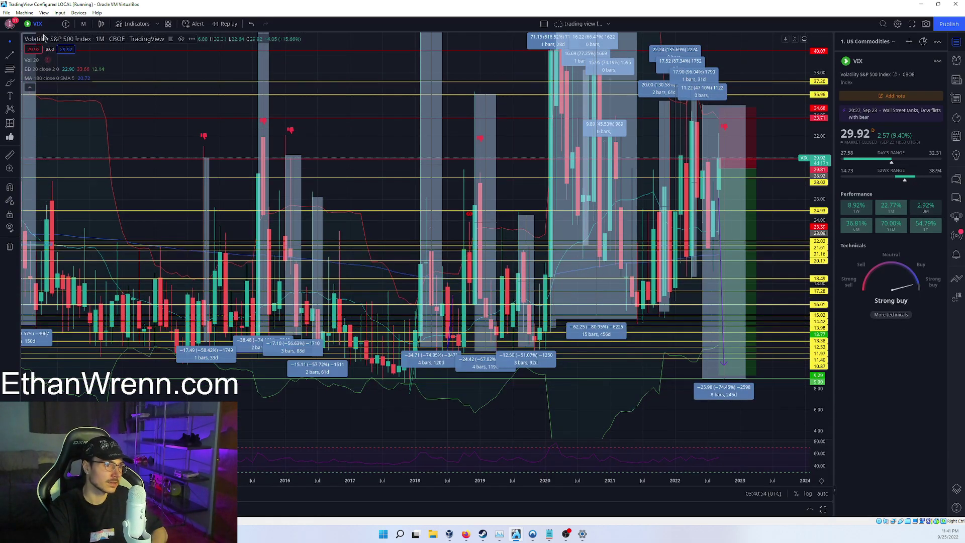
click(43, 29)
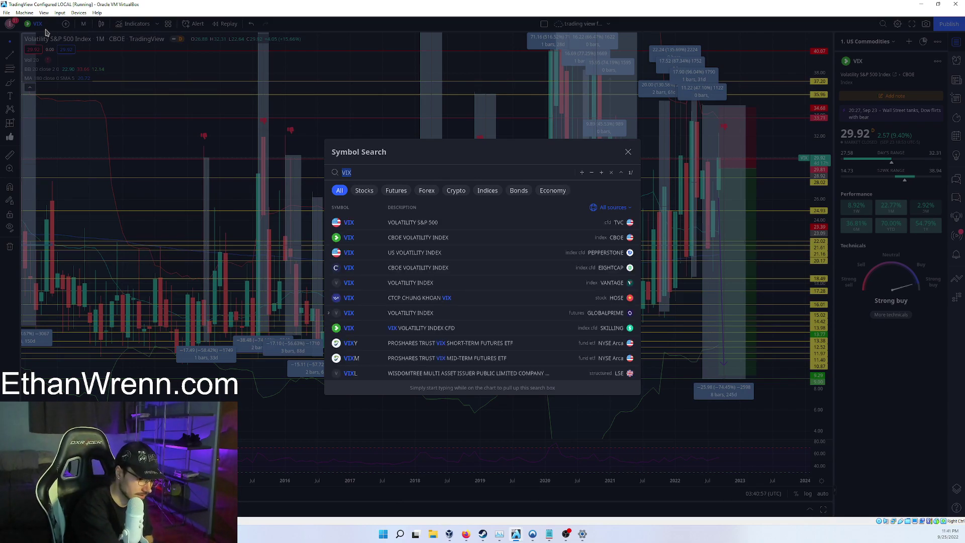
text(UVXY)
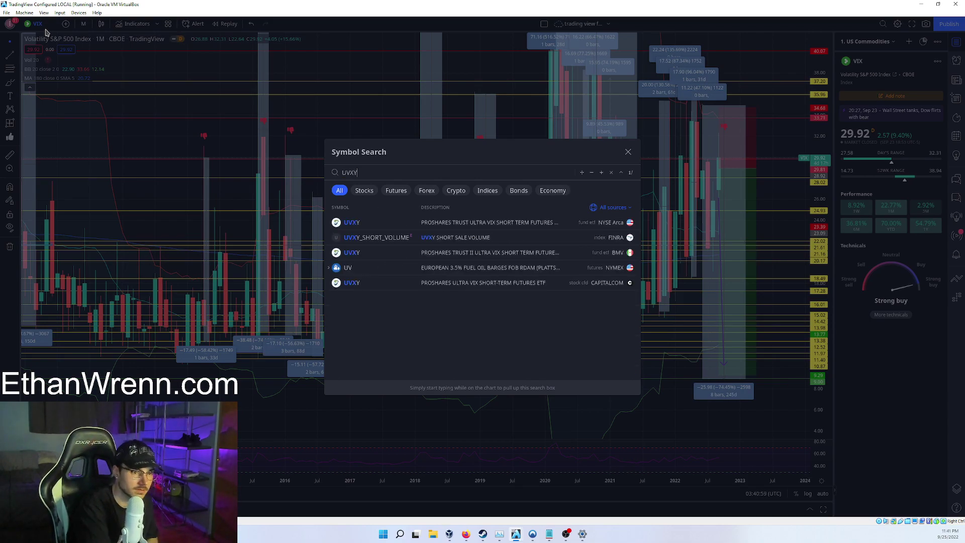
key(Return)
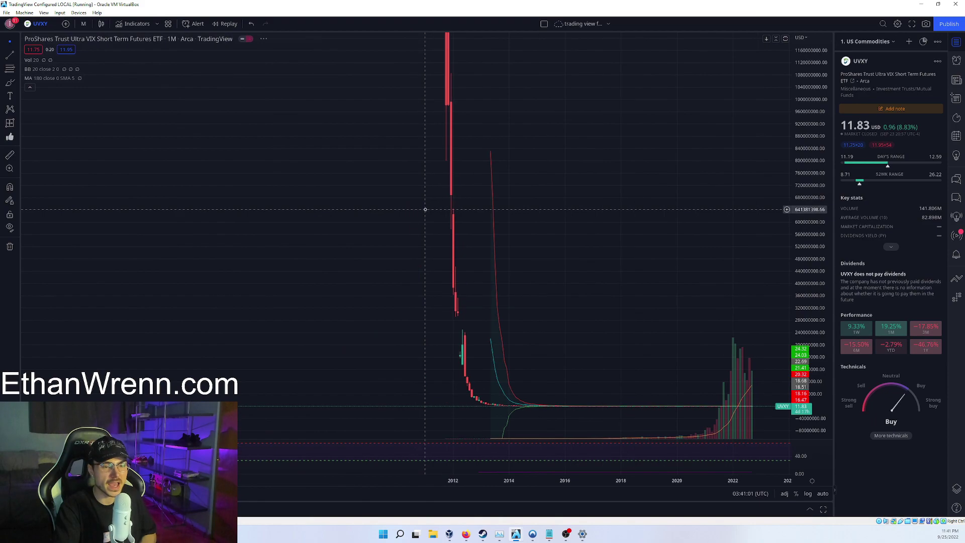
Step: Measure UVXY's long-term decline from January 2012 to November 2019 with a temporary date and price range
drag(589, 295, 580, 116)
drag(800, 343, 801, 76)
drag(633, 345, 608, 353)
drag(810, 347, 810, 169)
drag(673, 337, 643, 338)
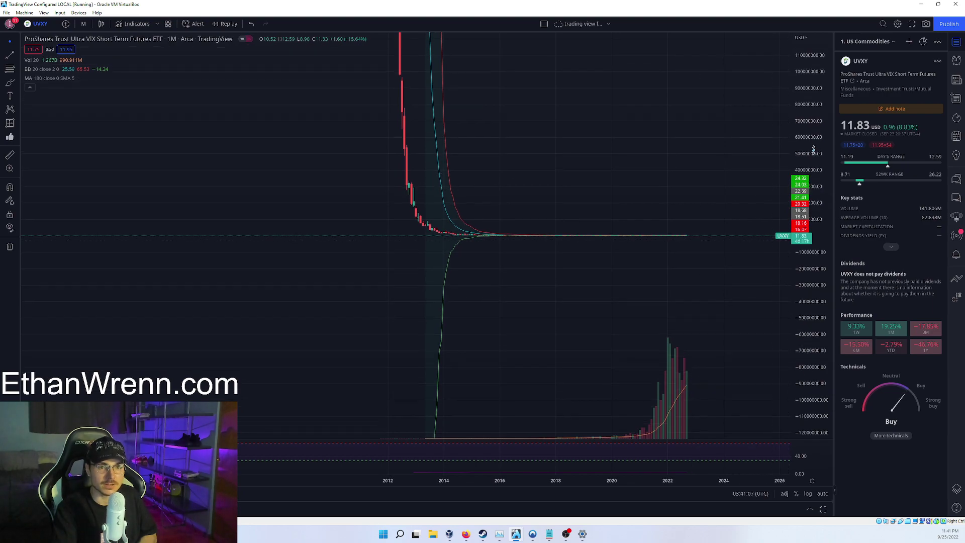
drag(813, 109, 813, 313)
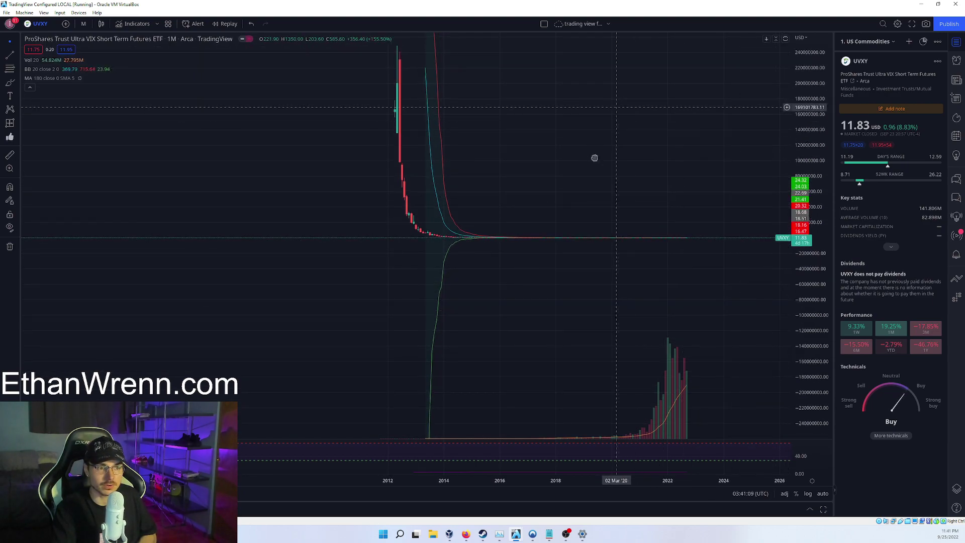
drag(618, 106, 598, 149)
drag(532, 74, 501, 144)
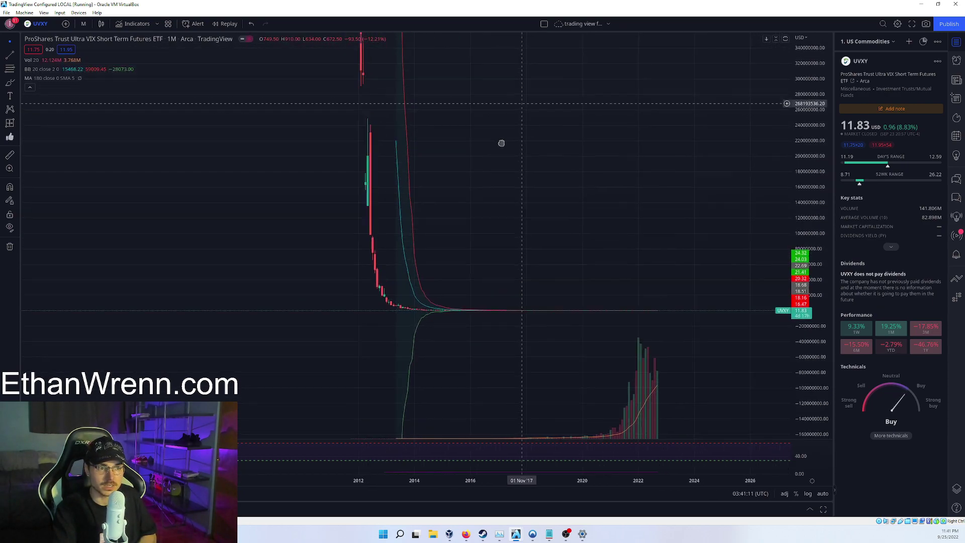
click(10, 123)
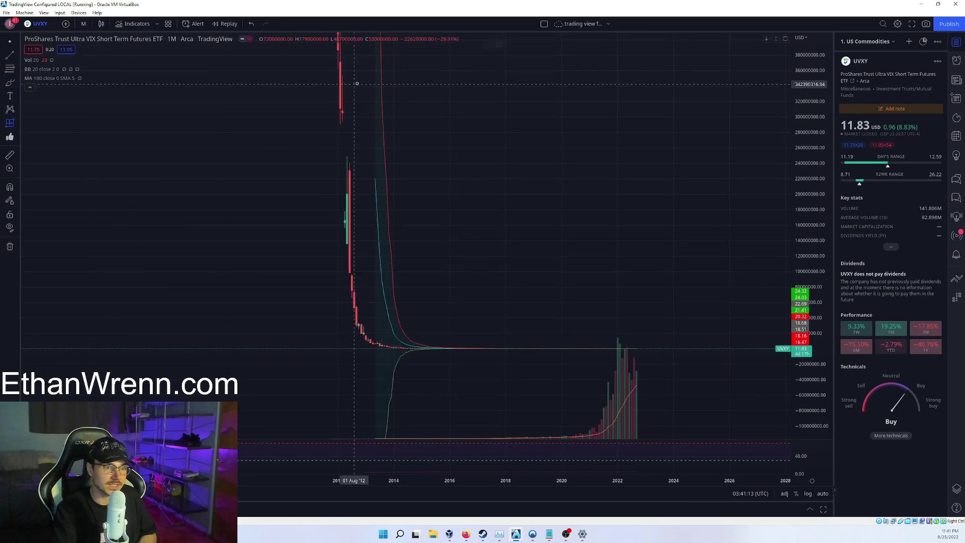
click(338, 56)
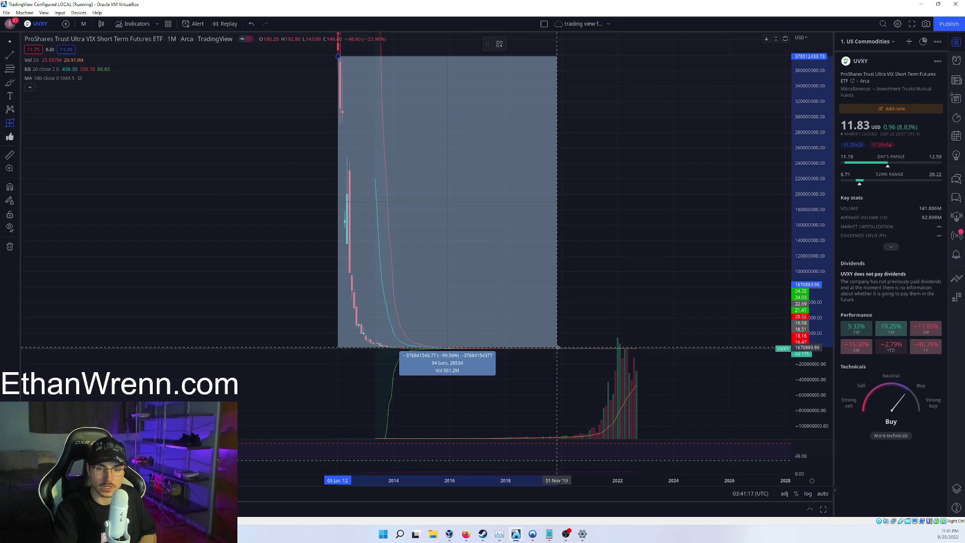
key(Escape)
Step: Examine UVXY's continuing decline at progressively finer price scales, down to the 2021–2022 candles at prices below about 85
drag(642, 305, 630, 173)
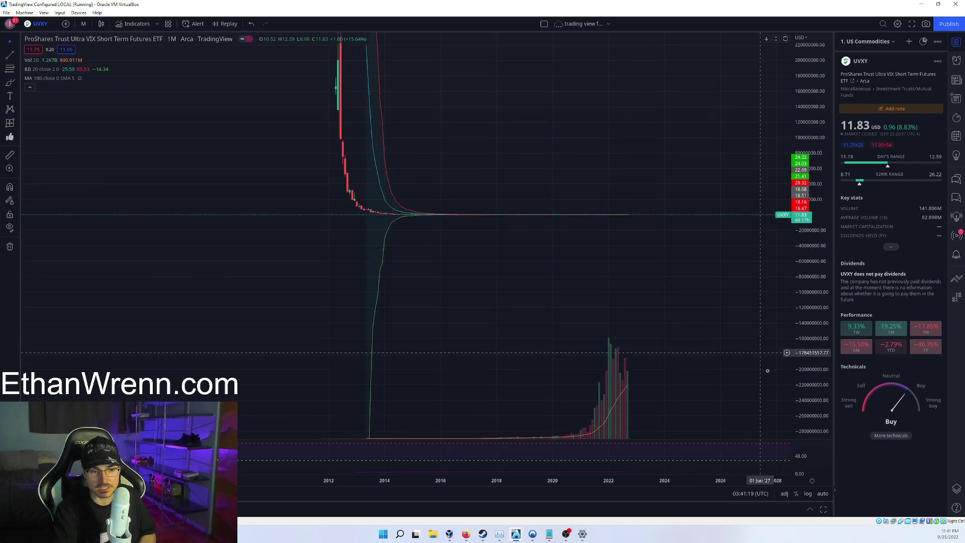
drag(795, 275, 795, 116)
drag(720, 276, 701, 366)
drag(799, 384, 795, 166)
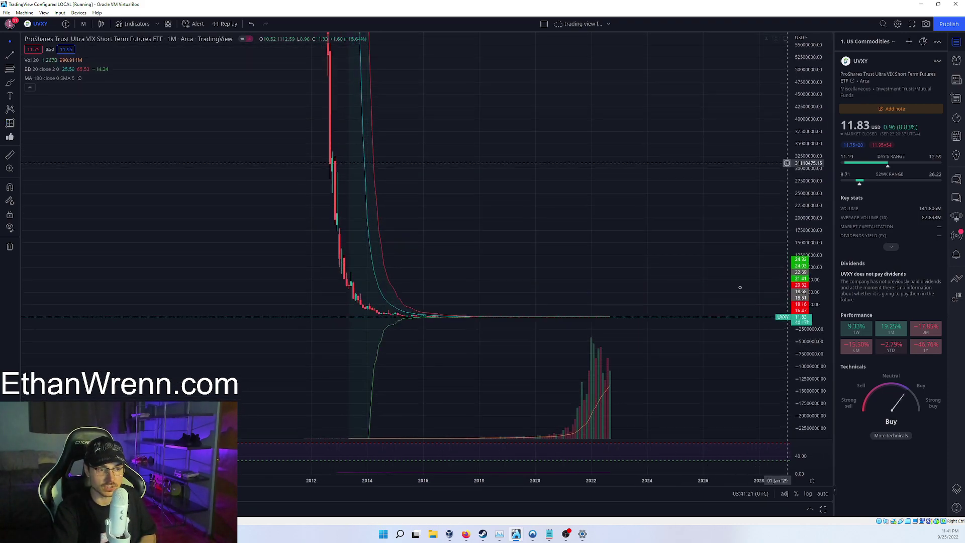
drag(724, 308, 722, 226)
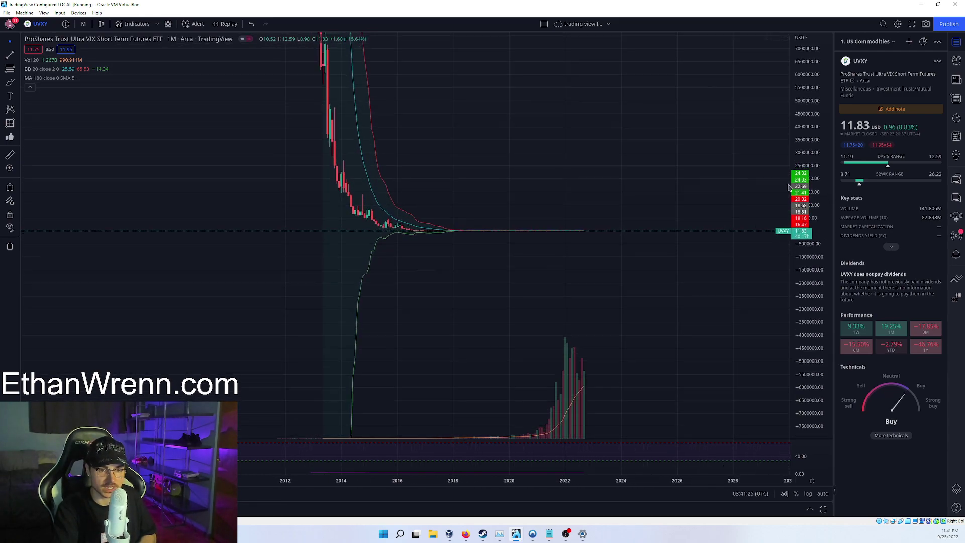
drag(717, 351, 712, 351)
drag(804, 370, 797, 176)
drag(716, 342, 708, 252)
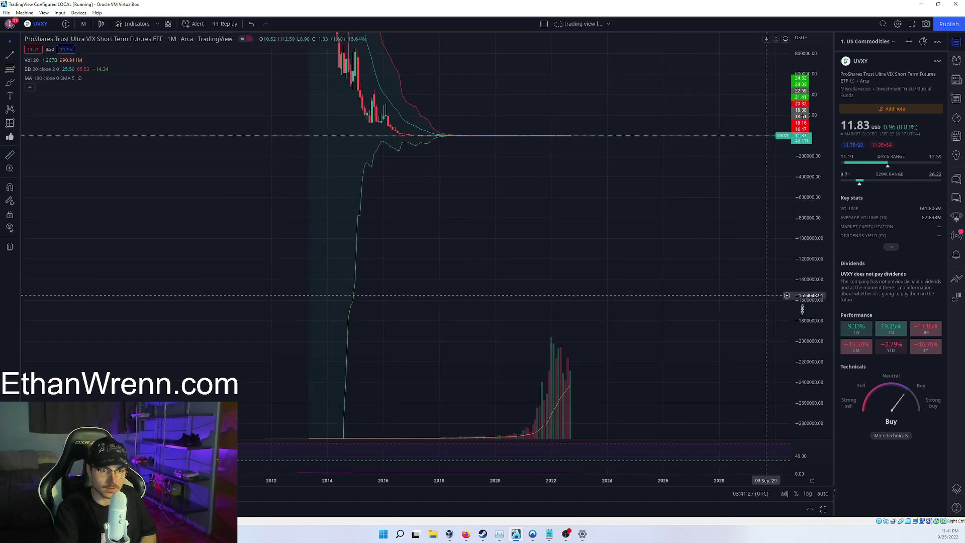
drag(802, 315, 782, 173)
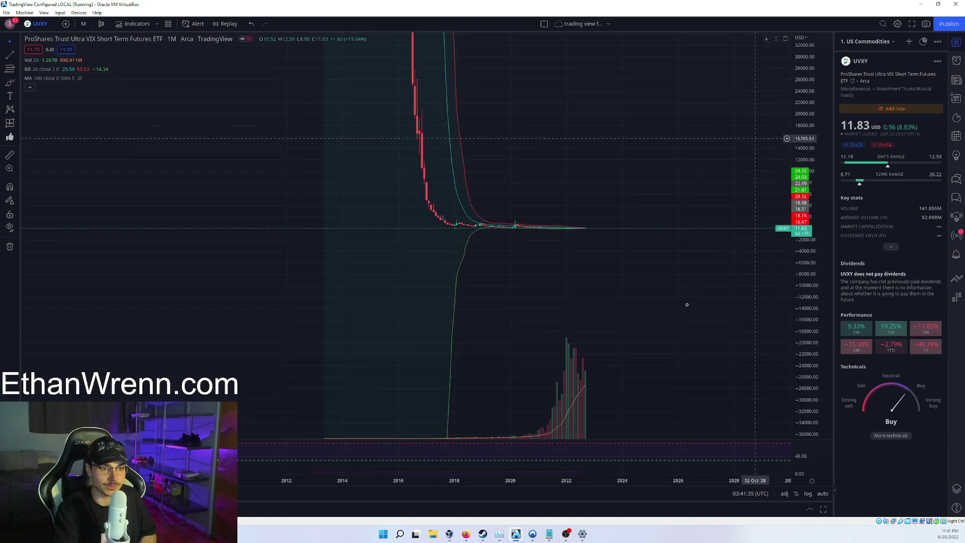
drag(806, 323, 800, 151)
drag(668, 211, 672, 255)
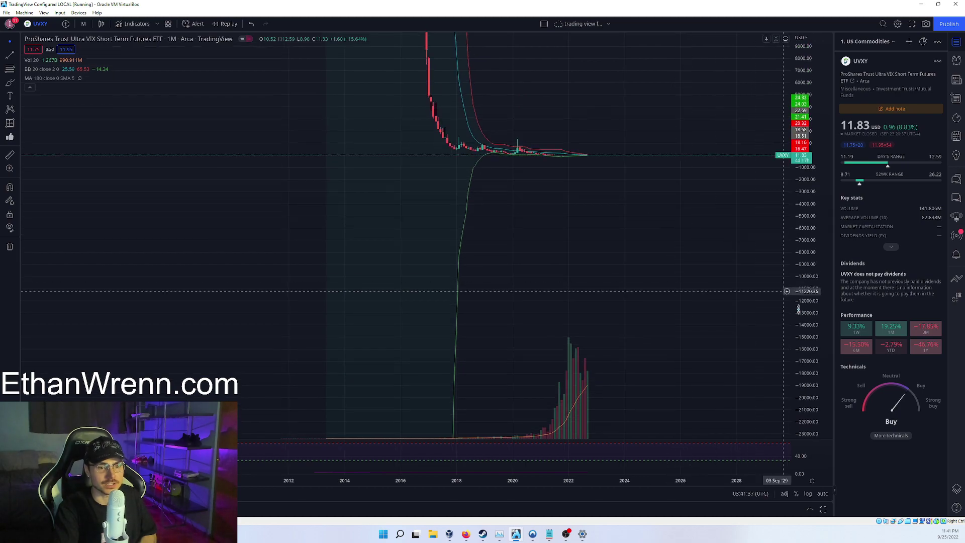
drag(800, 308, 788, 221)
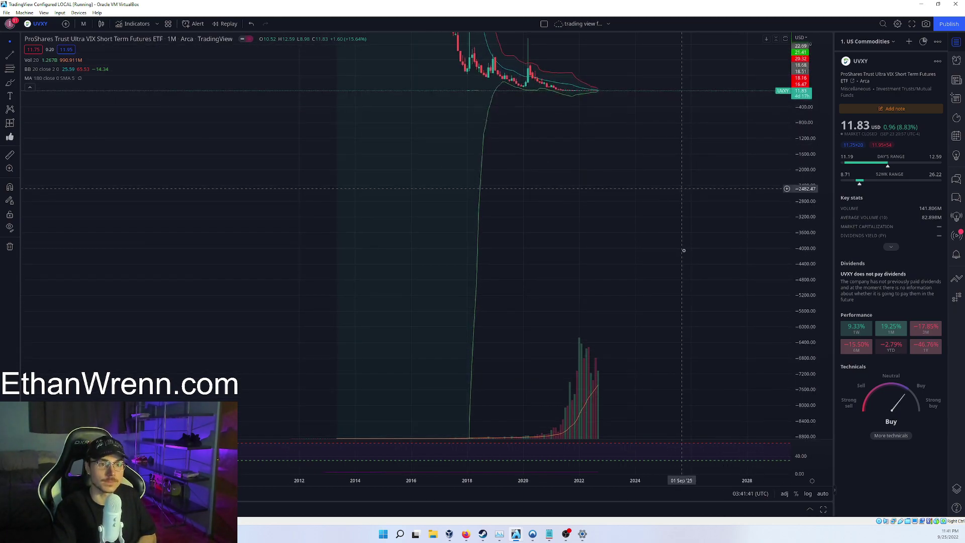
drag(682, 189, 687, 266)
drag(804, 317, 797, 146)
drag(673, 181, 689, 306)
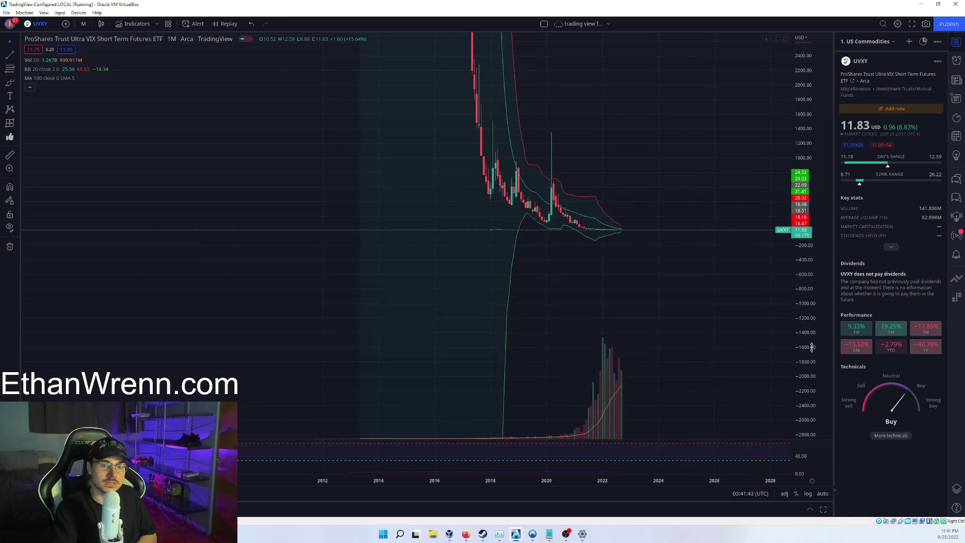
drag(812, 347, 804, 152)
drag(702, 318, 703, 340)
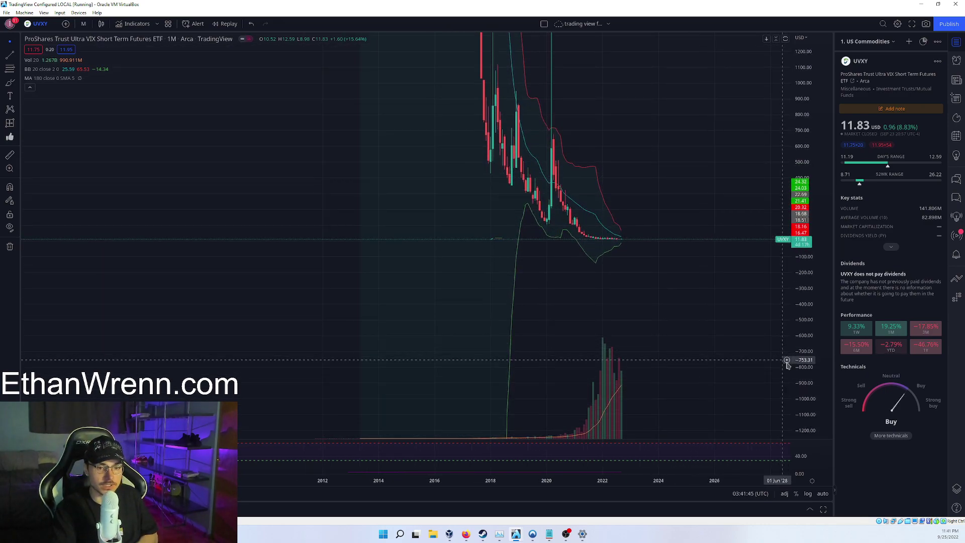
drag(797, 307, 779, 113)
drag(814, 368, 787, 144)
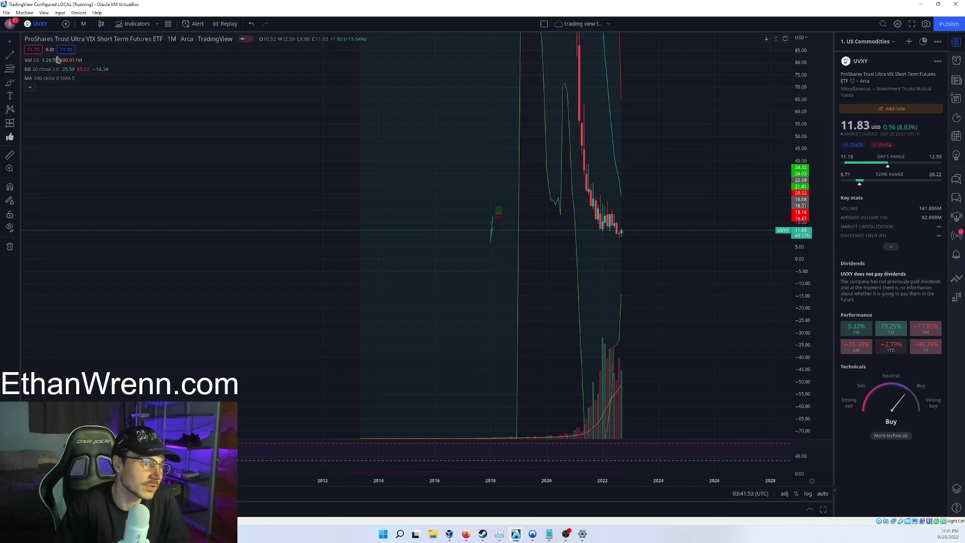
Step: Measure a possible further UVXY drop from the August 2022 candle towards late 2022 with the ruler
click(11, 154)
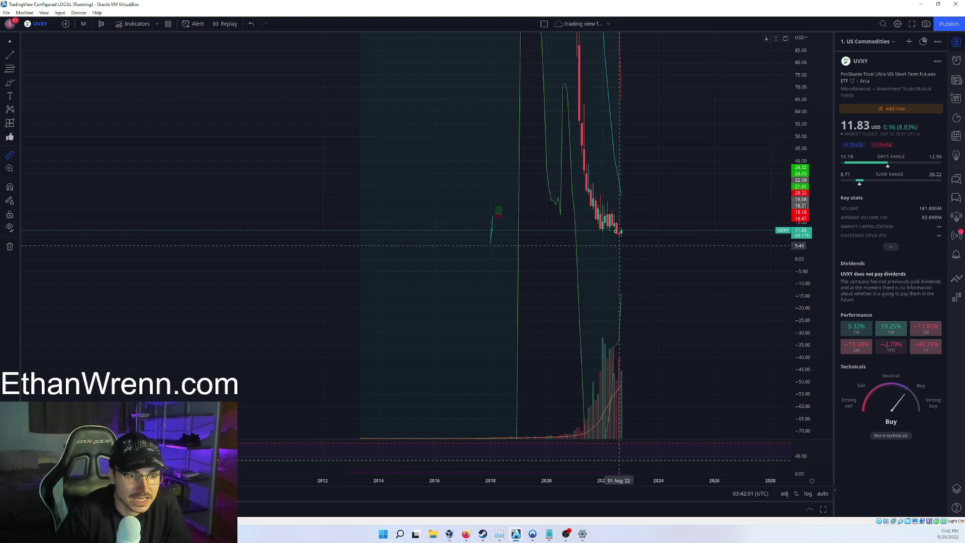
click(619, 233)
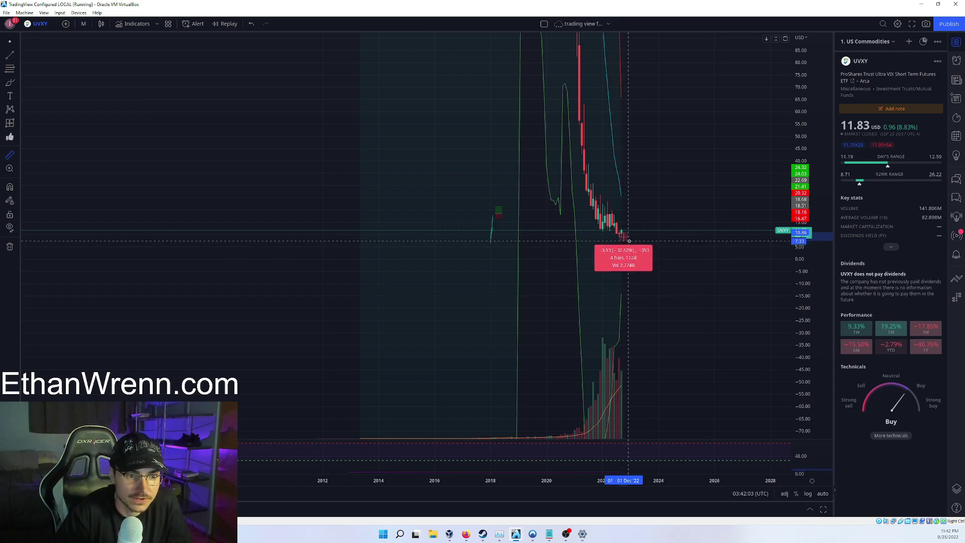
click(627, 236)
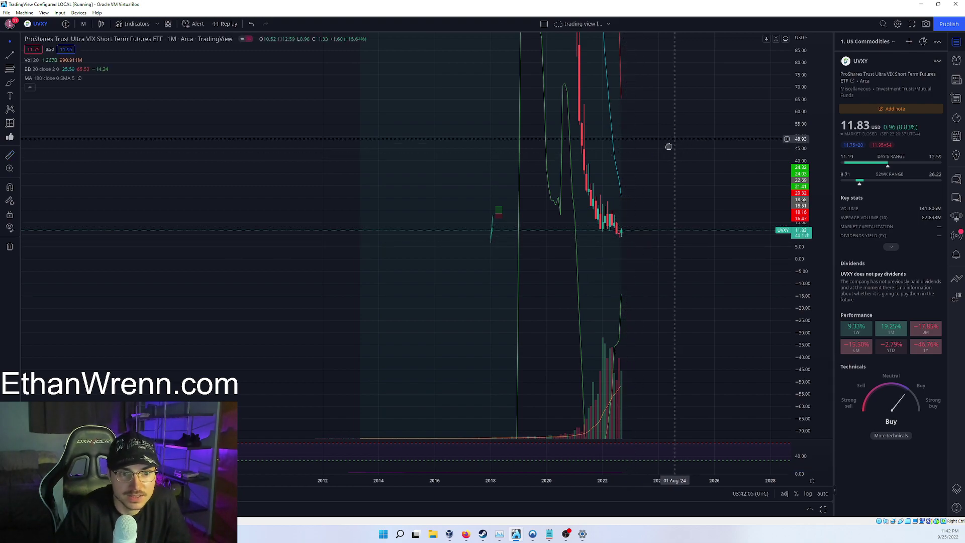
drag(671, 144, 664, 151)
drag(808, 63, 794, 141)
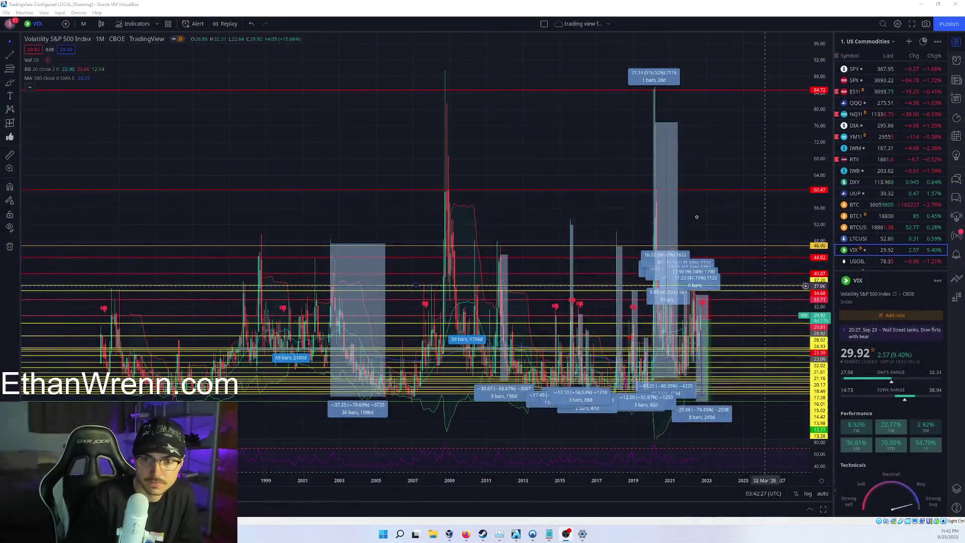
Step: Examine the long-term monthly VIX chart, comparing the marked spikes and declines since the late 1990s with the projected 2022 drop
drag(593, 138, 626, 124)
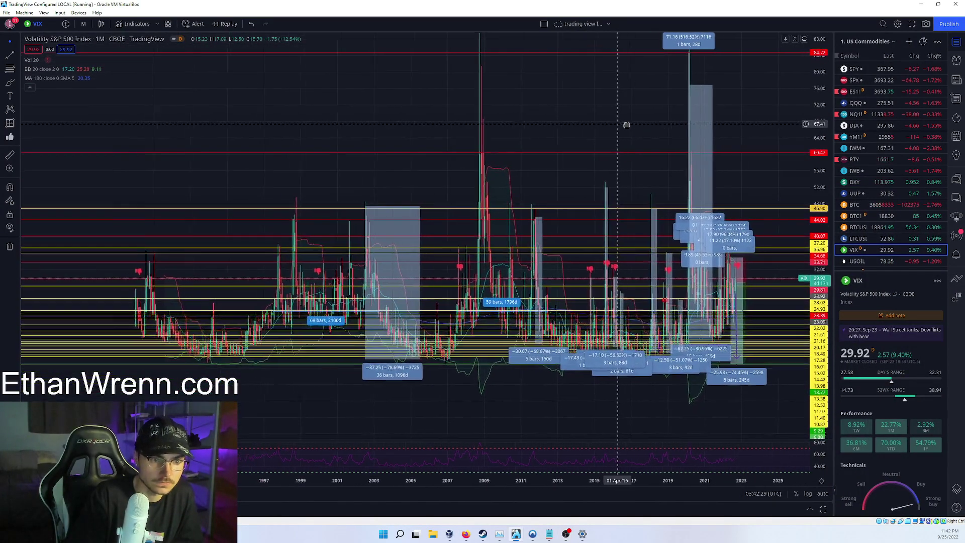
scroll(627, 124, up, 2)
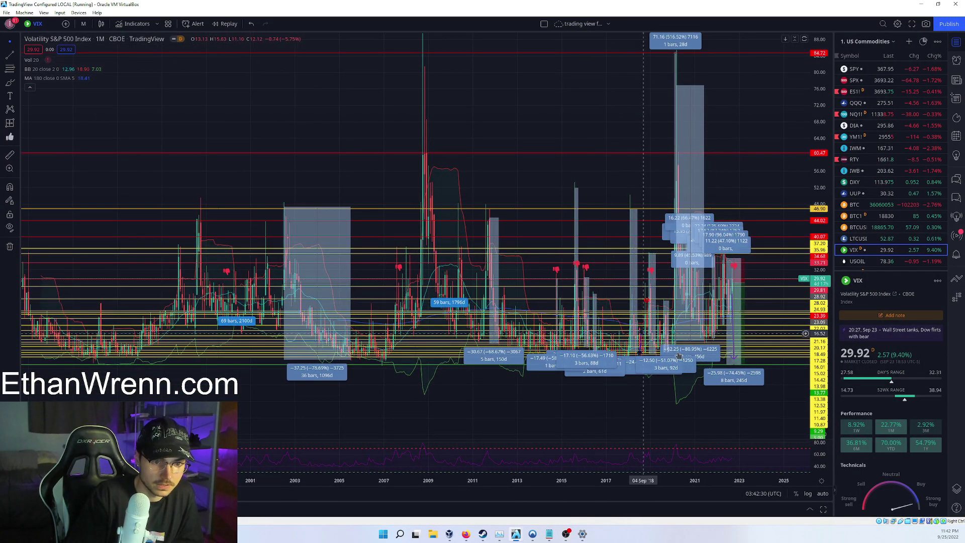
click(738, 362)
drag(742, 368, 745, 366)
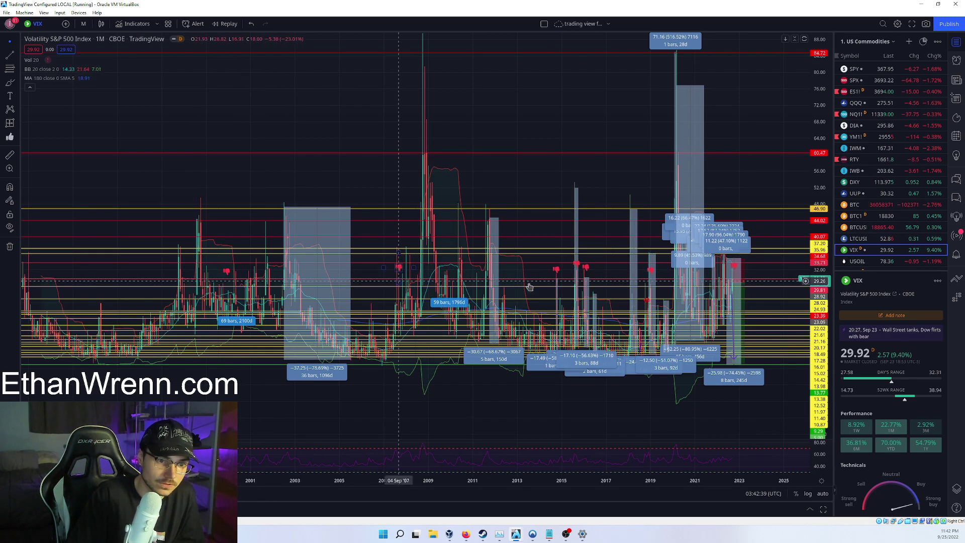
scroll(566, 281, up, 3)
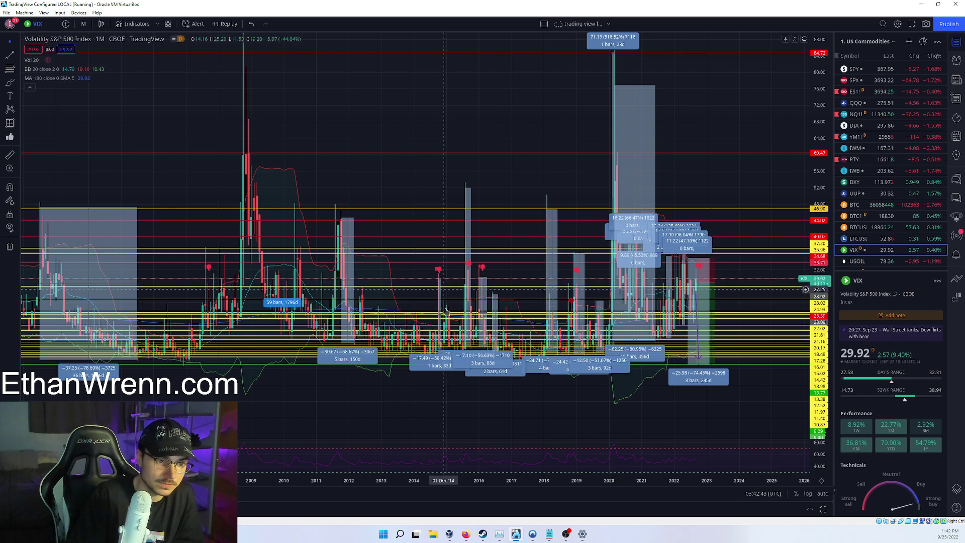
scroll(296, 237, down, 2)
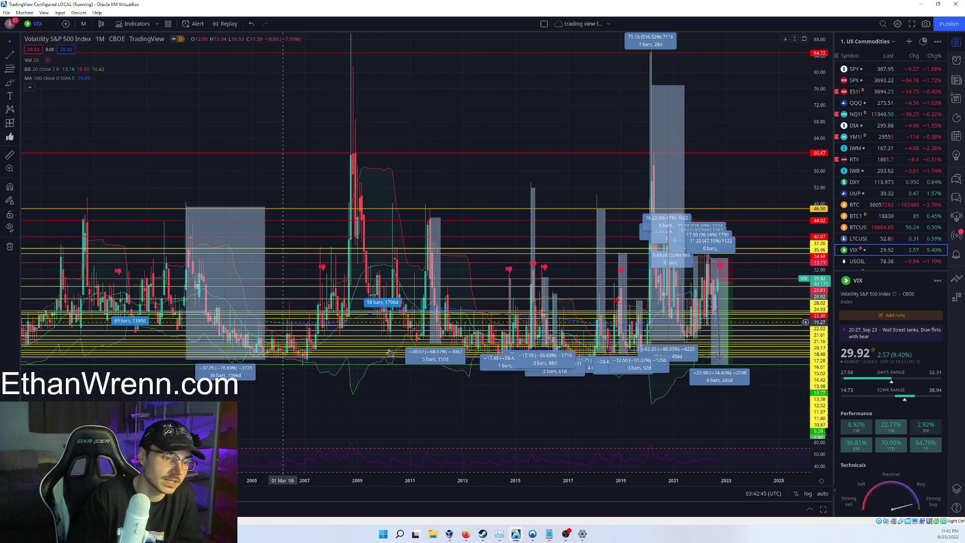
drag(366, 394, 371, 395)
scroll(846, 185, down, 2)
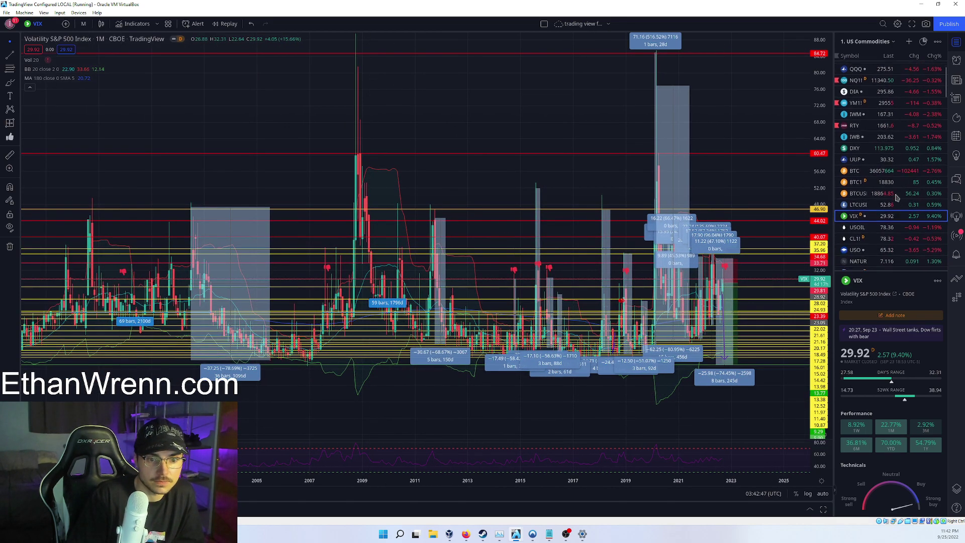
scroll(659, 191, up, 1)
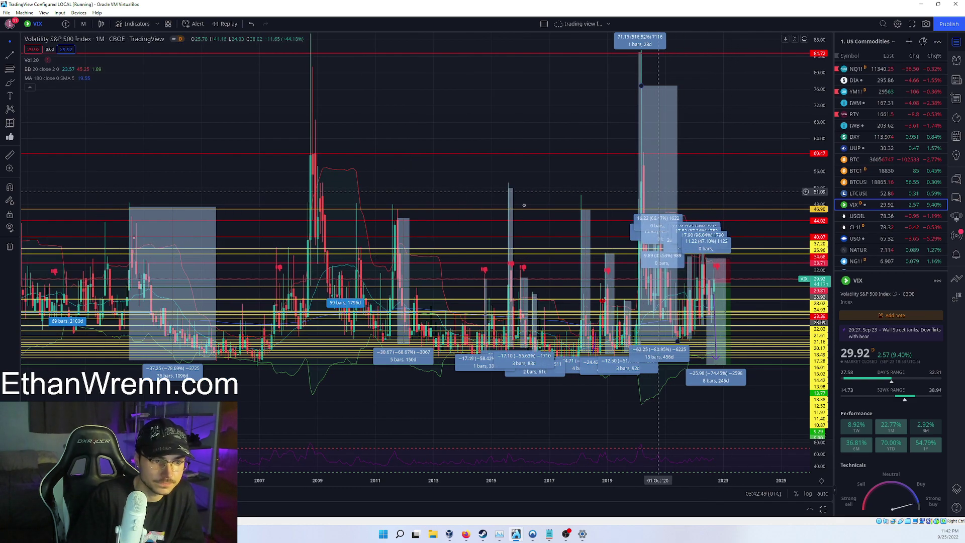
scroll(437, 158, down, 1)
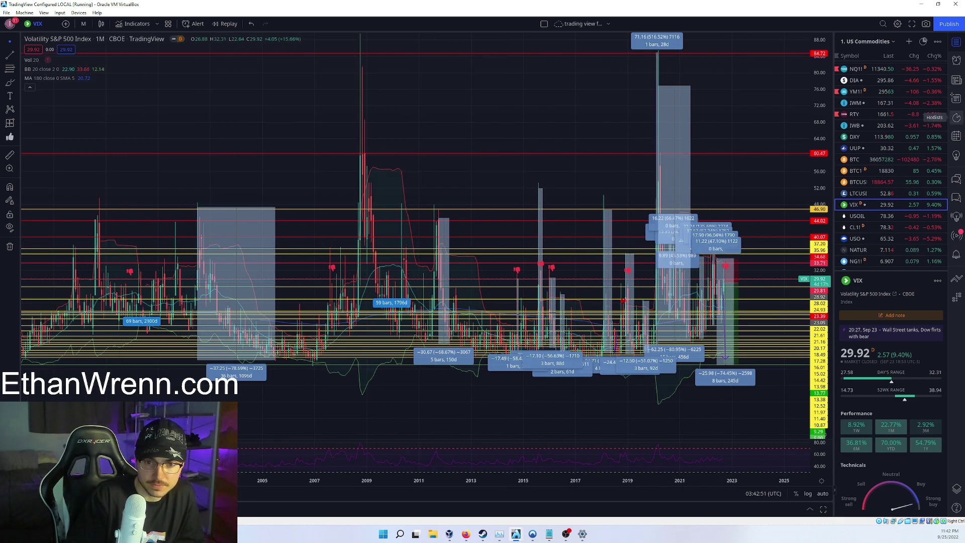